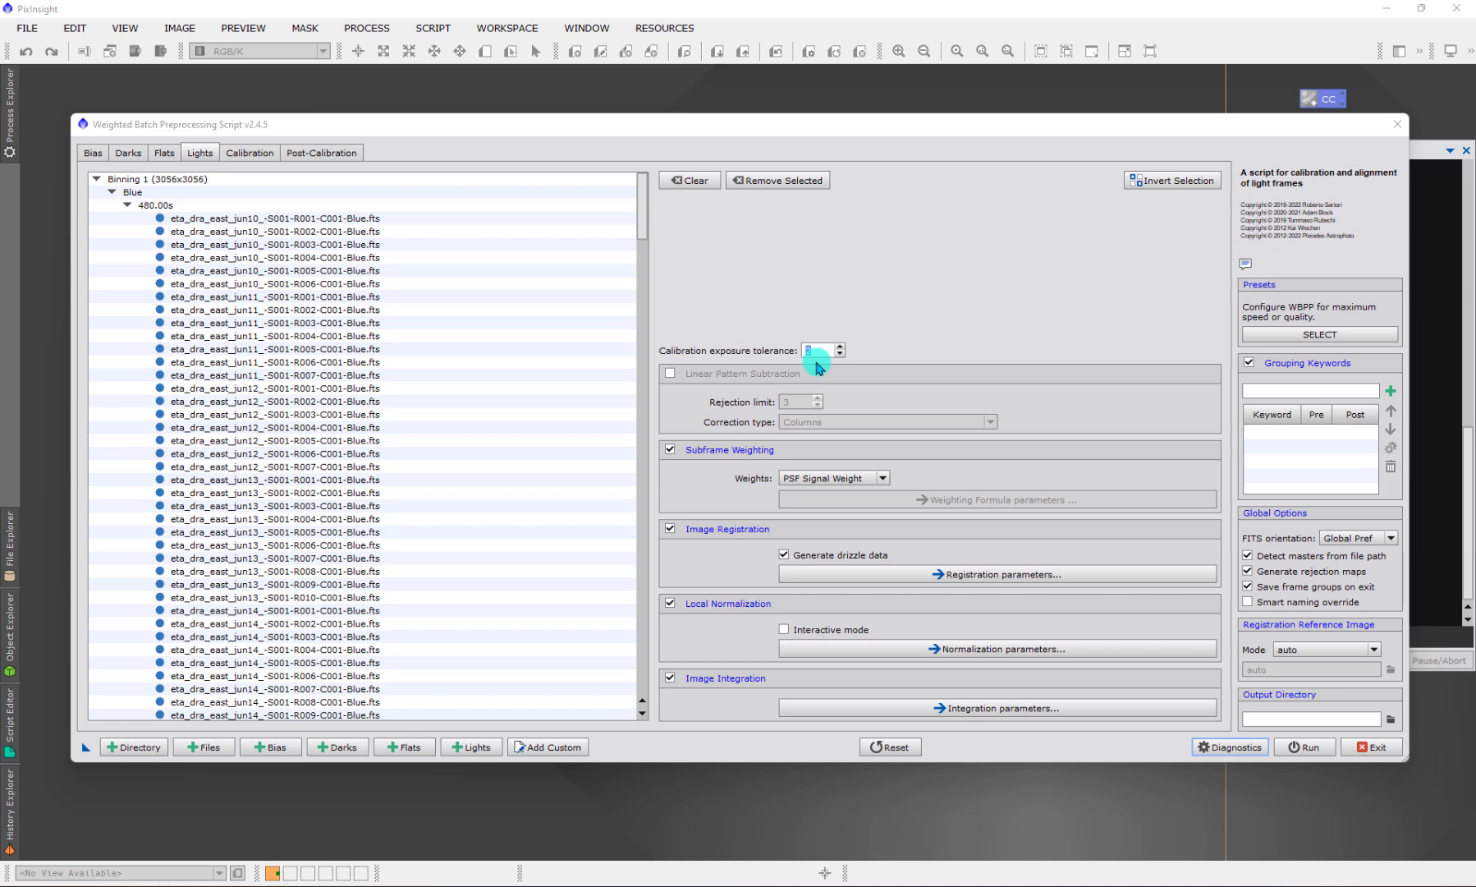
Step: Select the calibration exposure tolerance value in the preprocessing script
{"action": "left_click", "coordinate": [817, 362]}
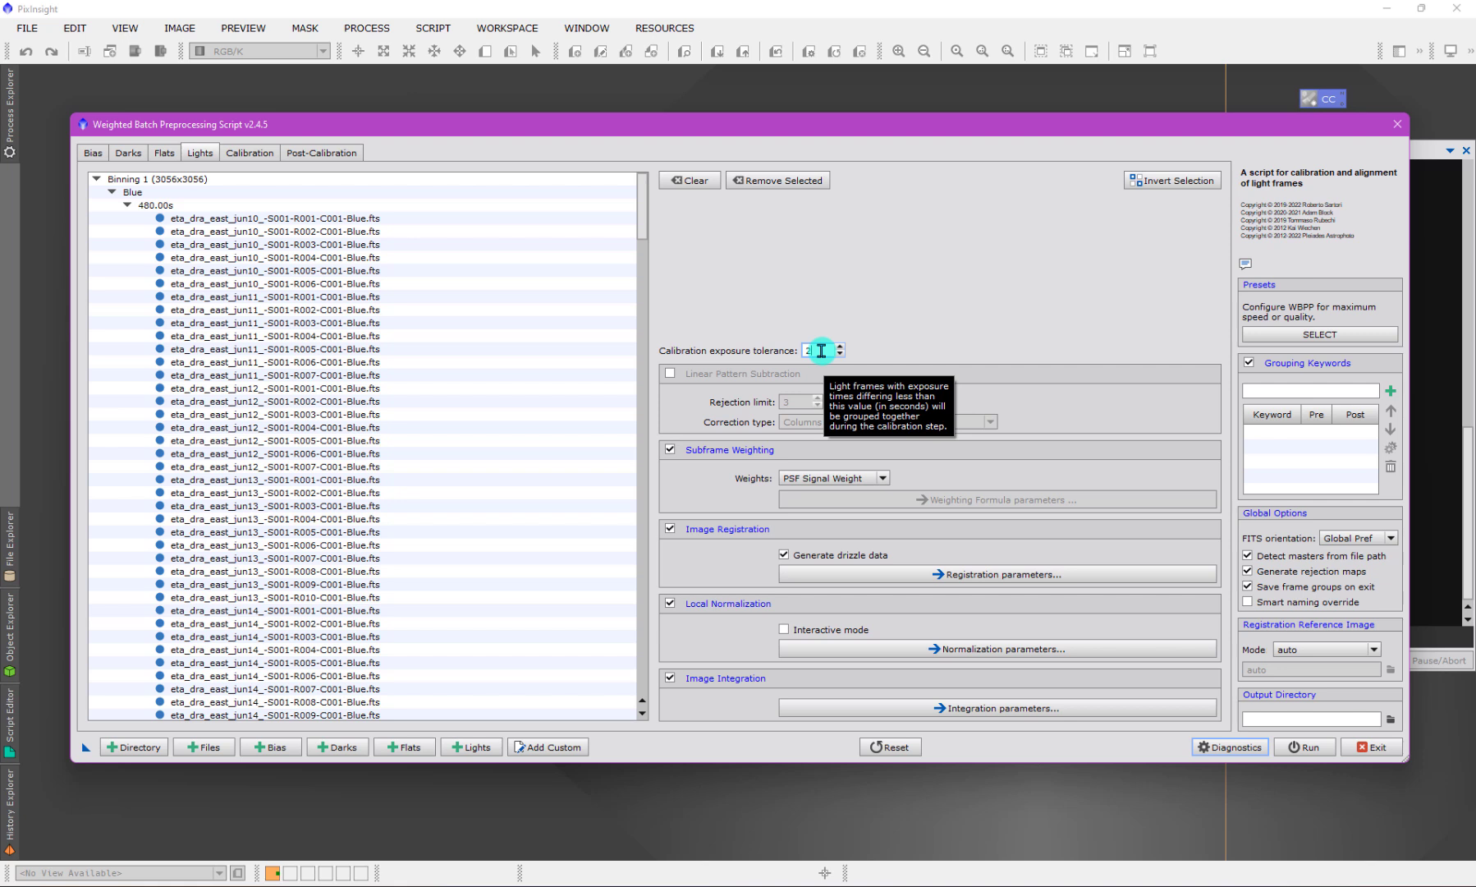
{"action": "left_click", "coordinate": [821, 350]}
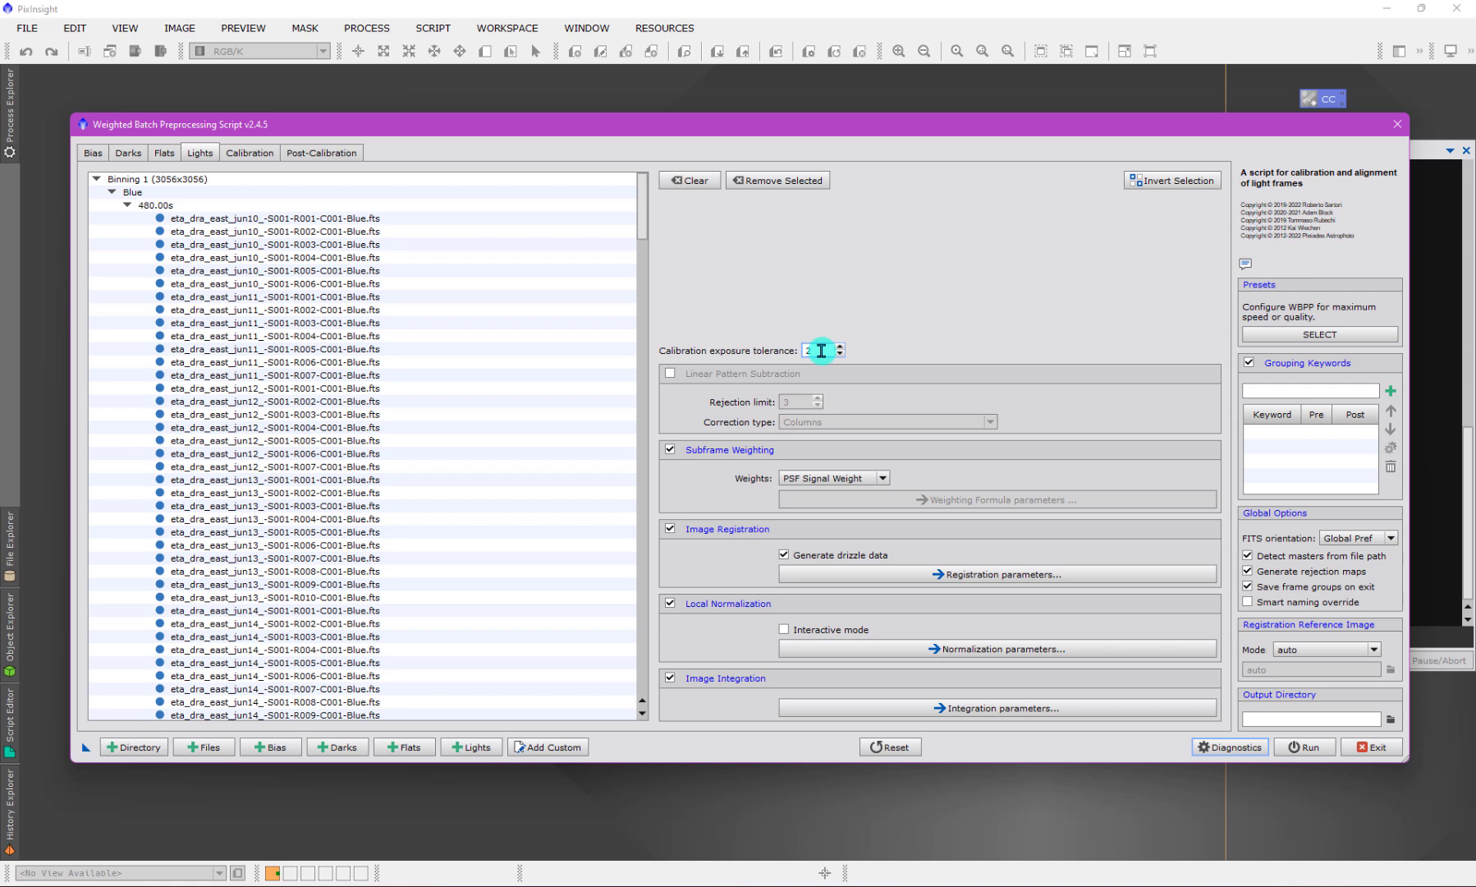
{"action": "double_click", "coordinate": [817, 350]}
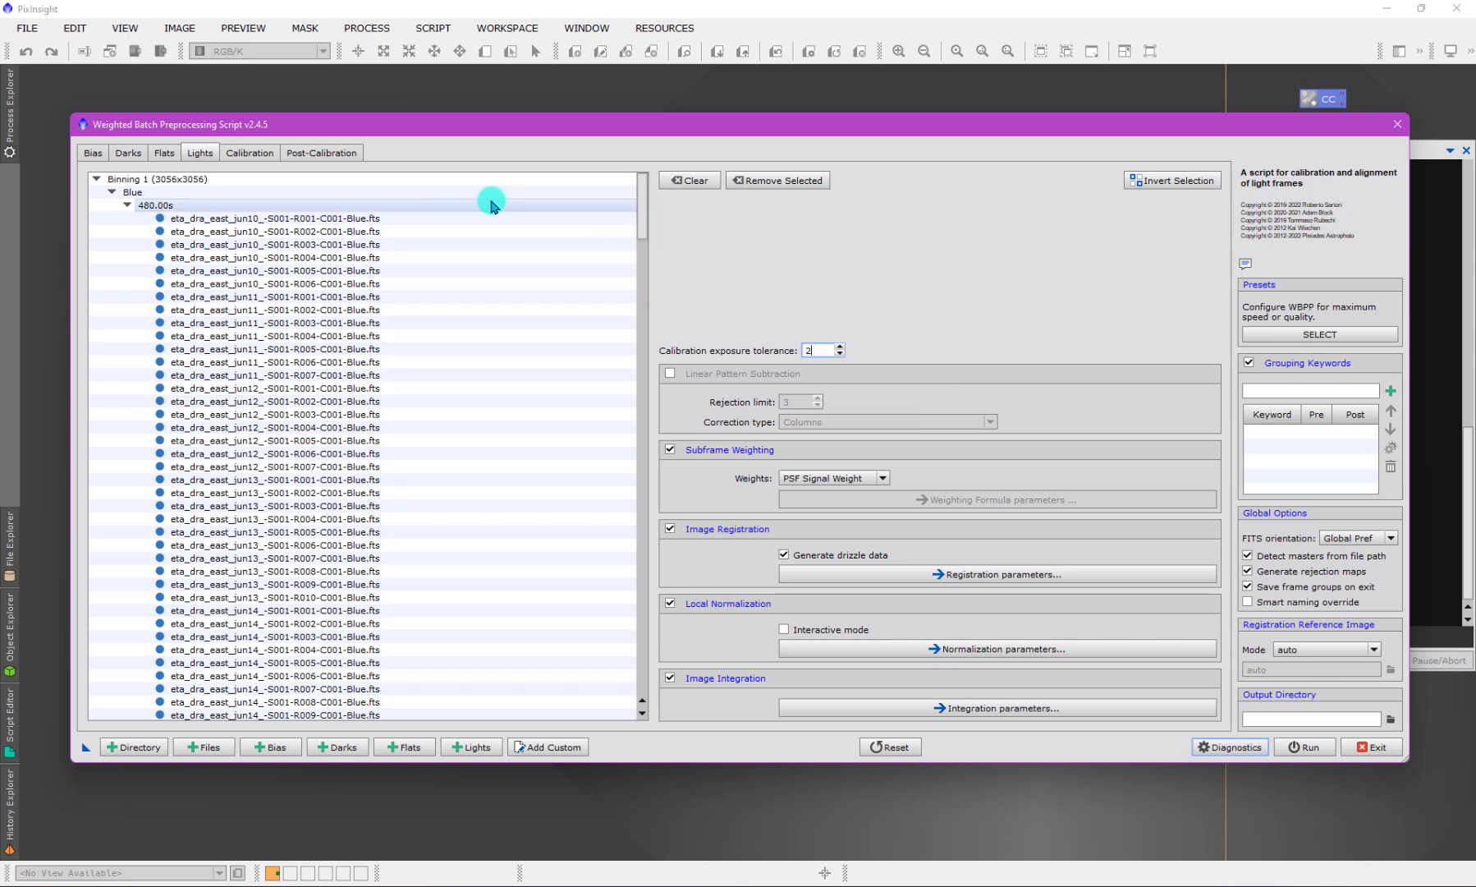
Step: On Post-Calibration, raise exposure tolerance to 200 to merge groups, then restore it to 2
{"action": "left_click", "coordinate": [324, 153]}
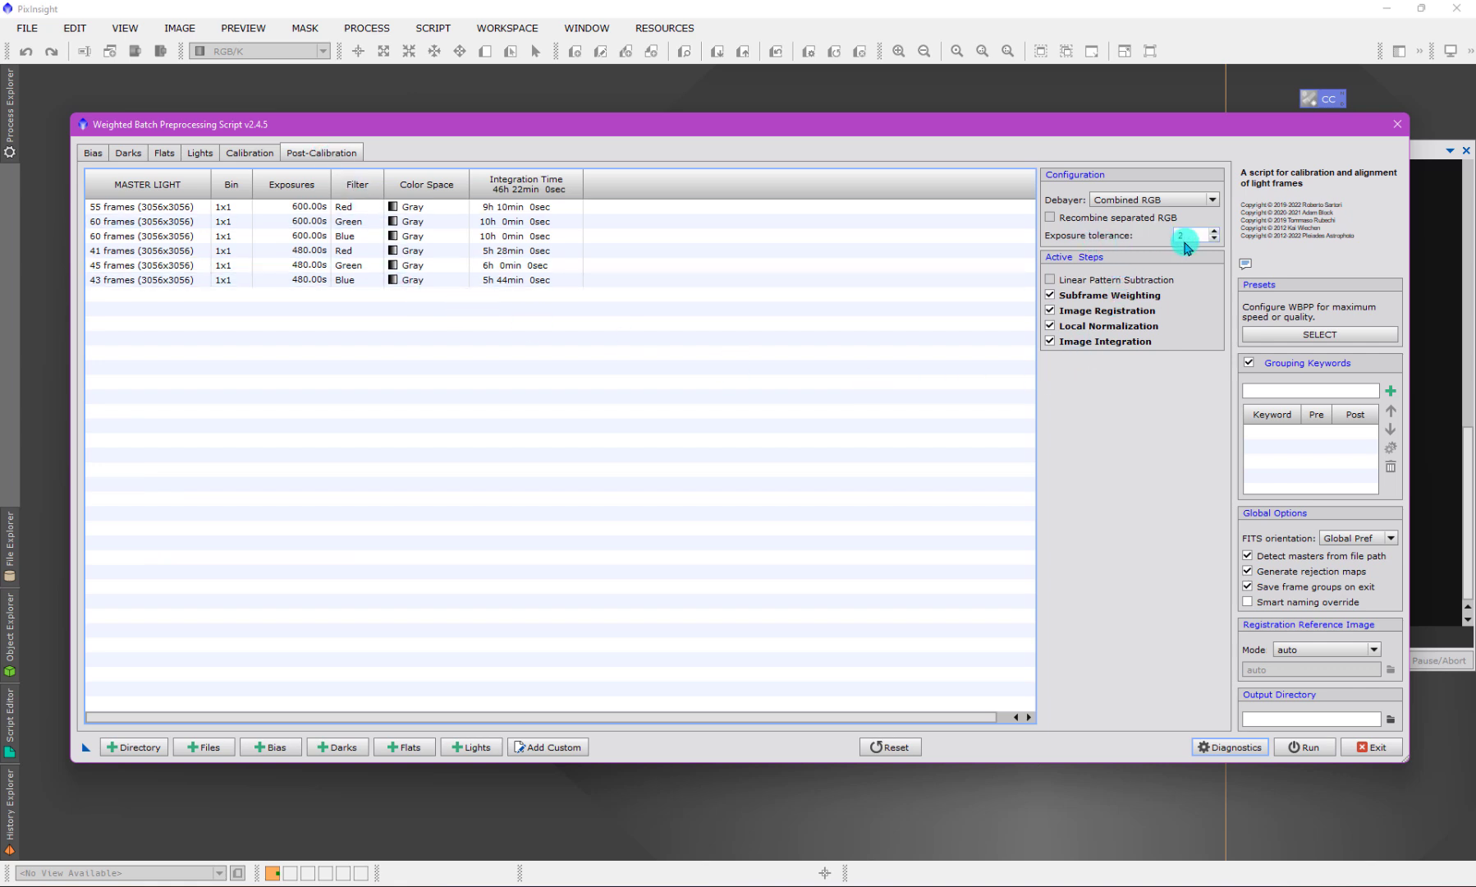
{"action": "mouse_move", "coordinate": [1189, 246]}
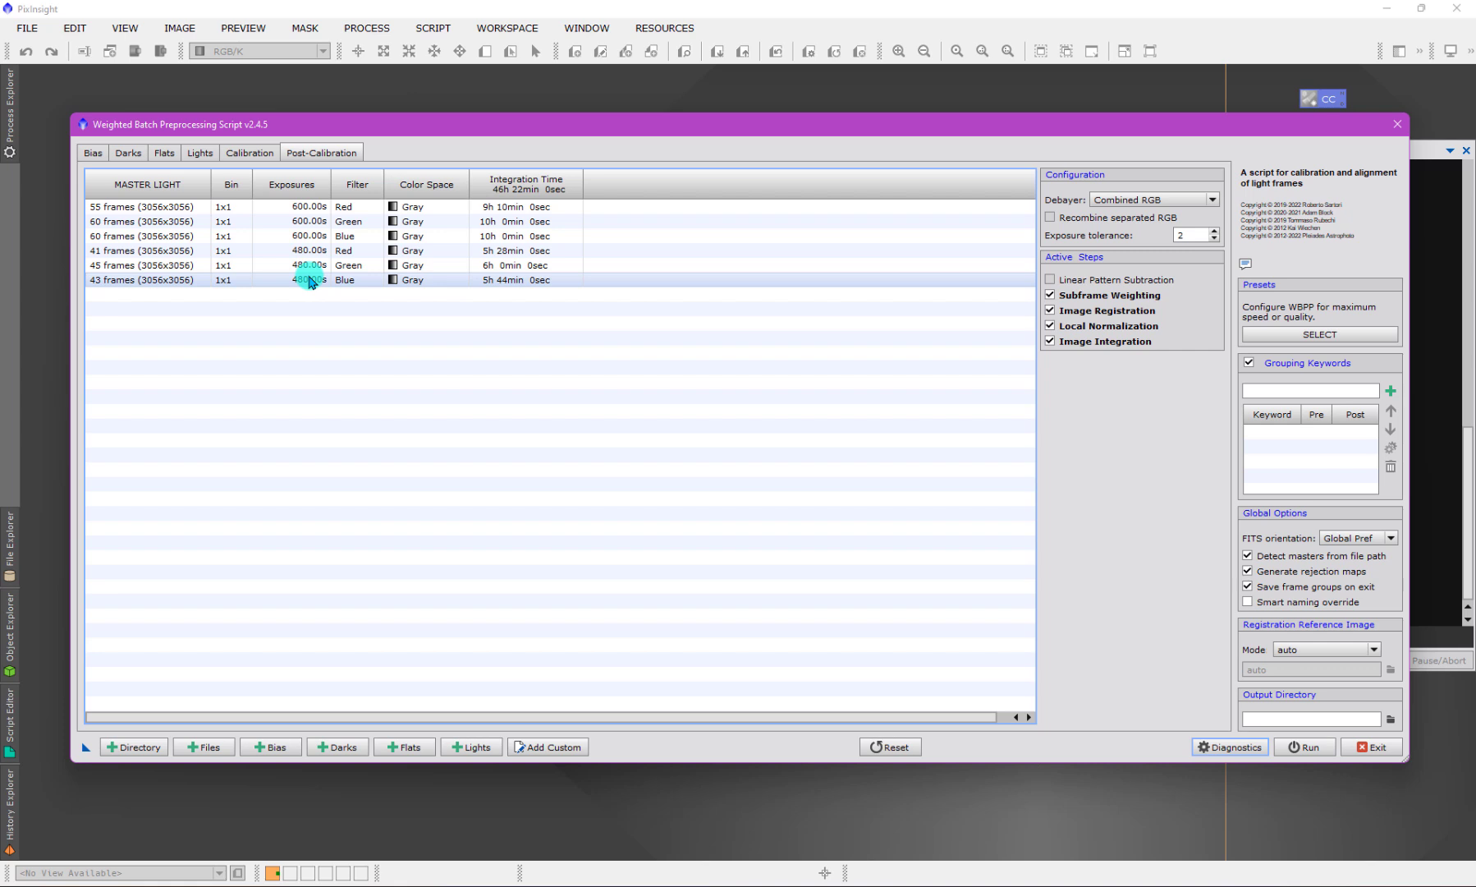
{"action": "left_click", "coordinate": [1193, 236]}
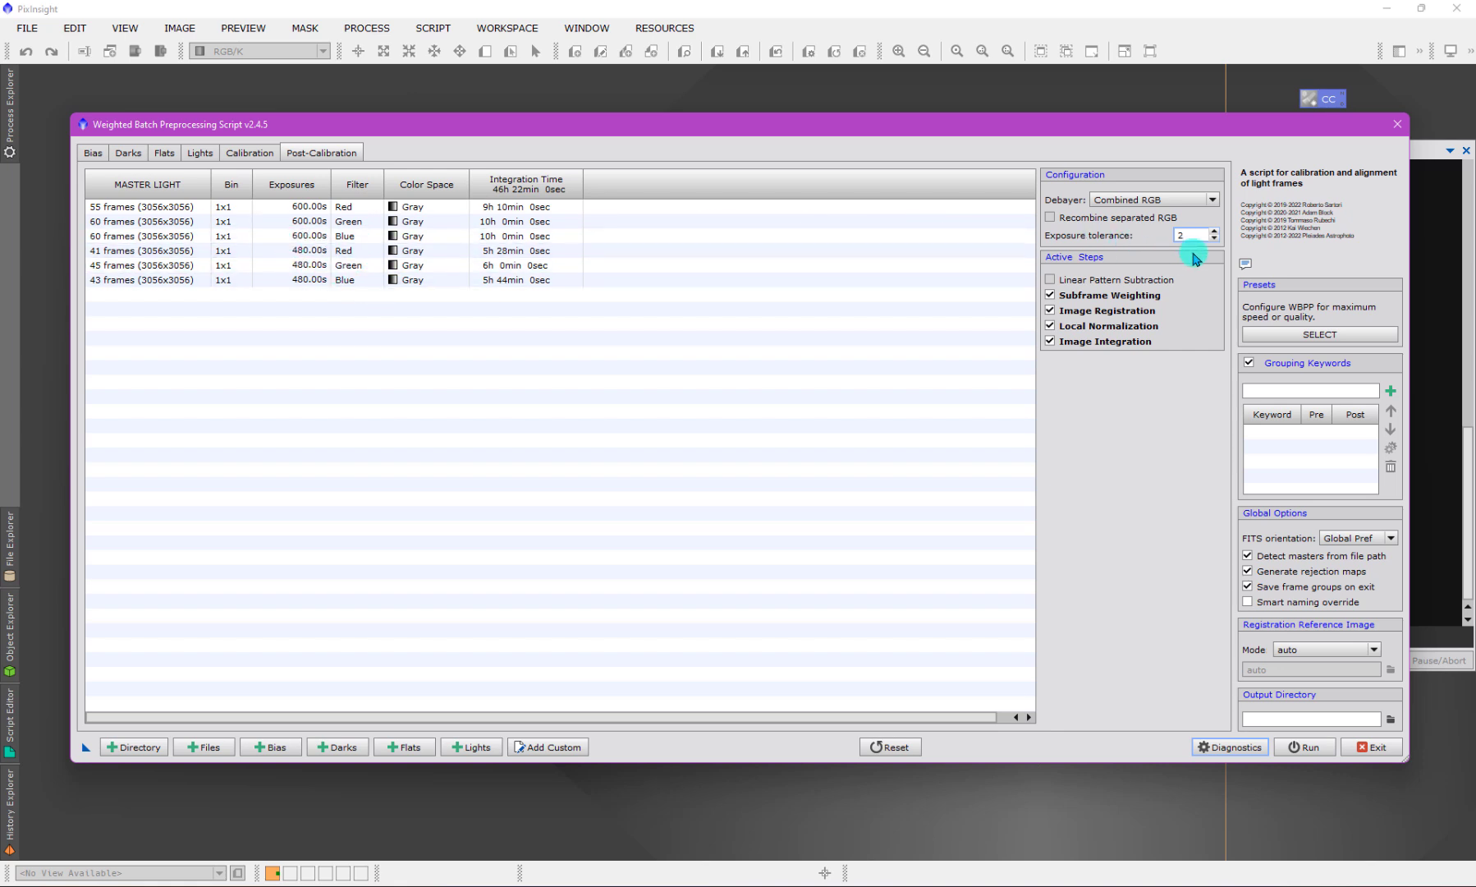
{"action": "left_click", "coordinate": [1192, 236]}
{"action": "type", "text": "00"}
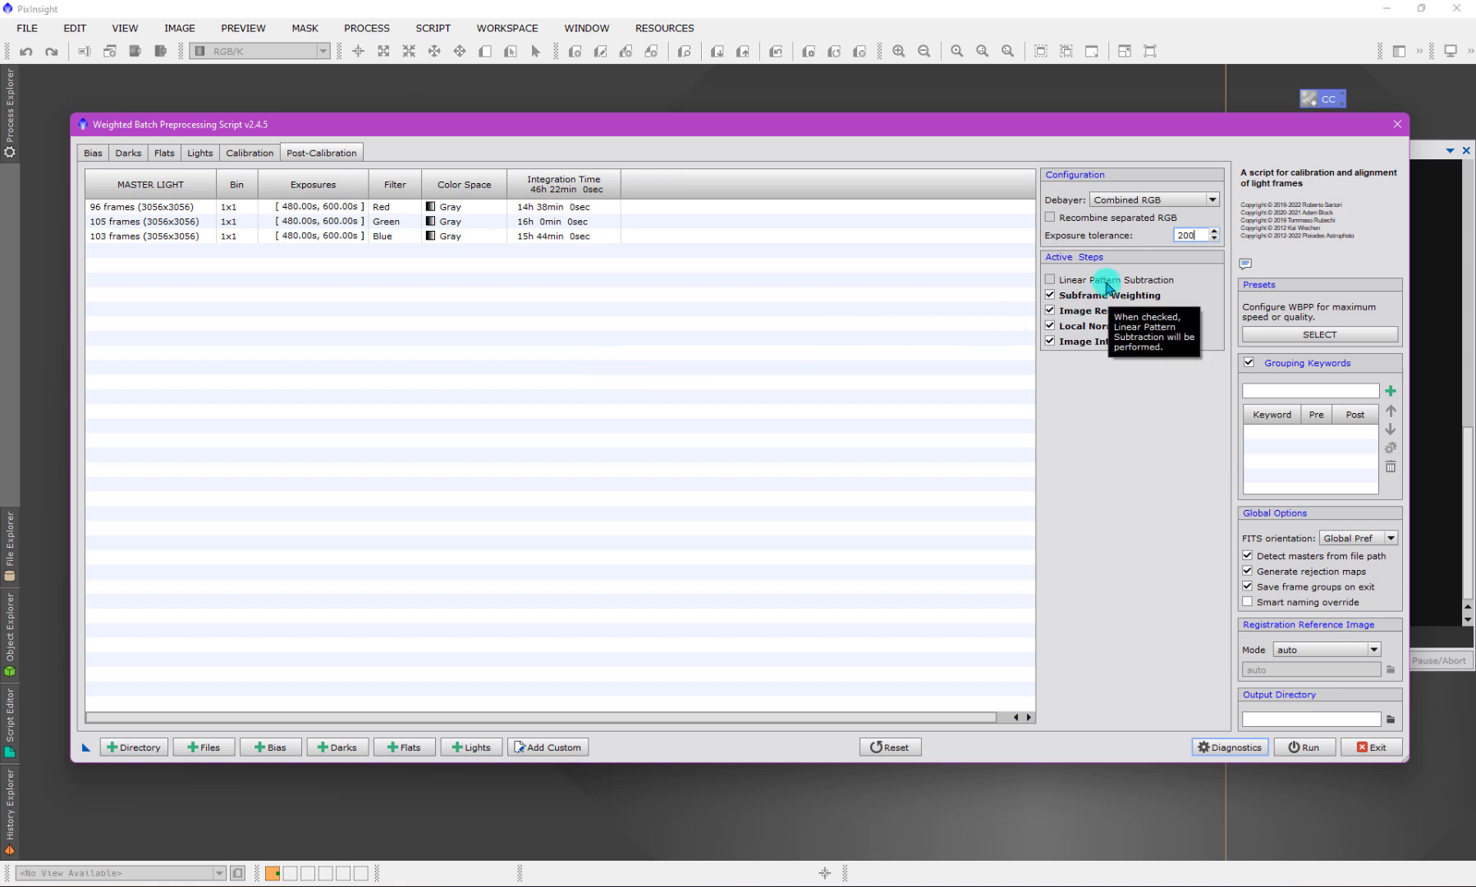
{"action": "key", "text": "BackSpace"}
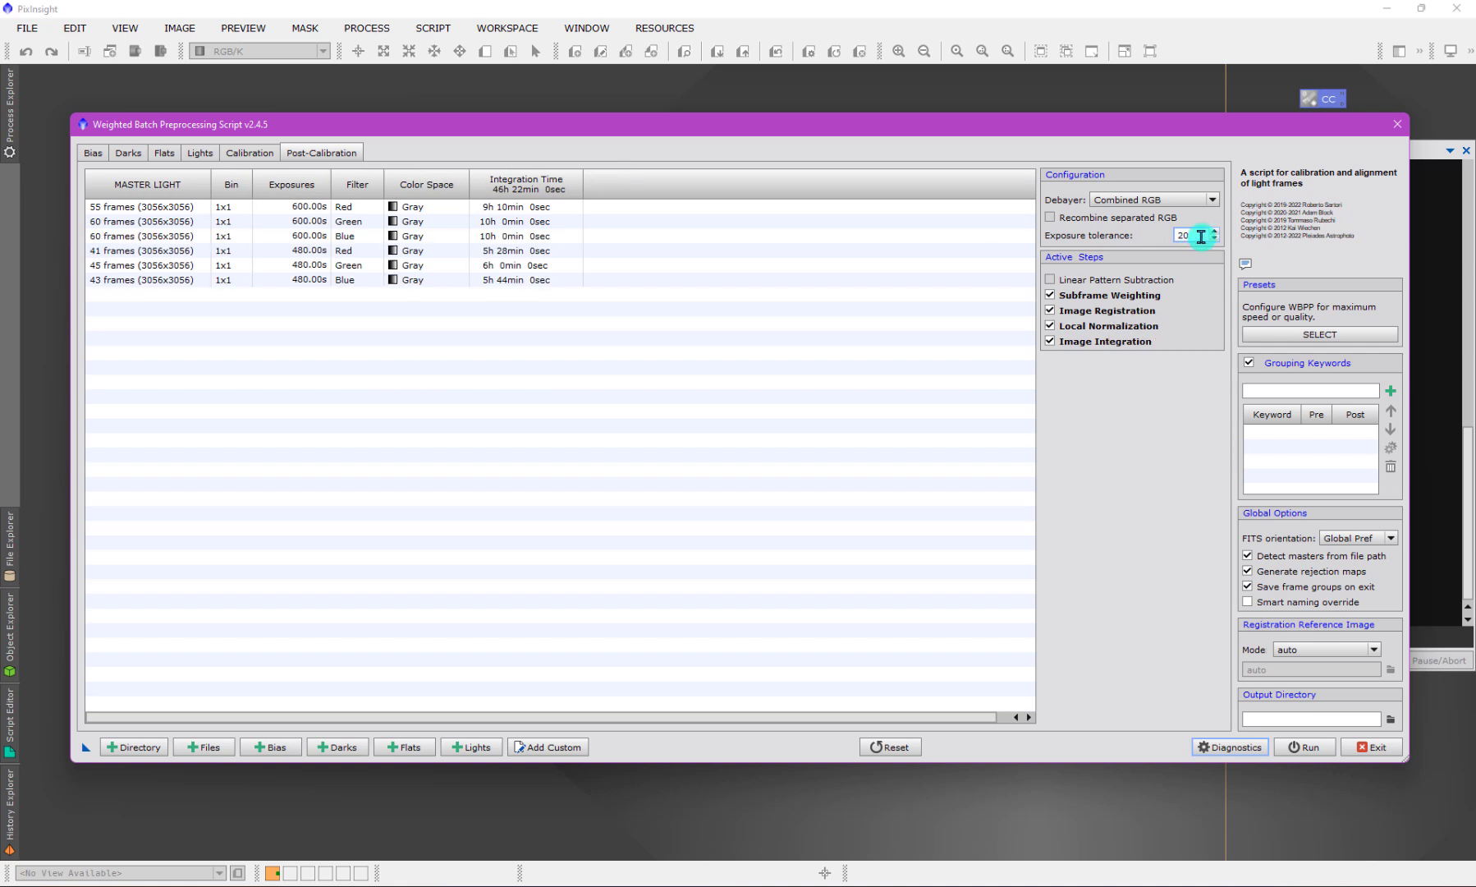
{"action": "key", "text": "BackSpace"}
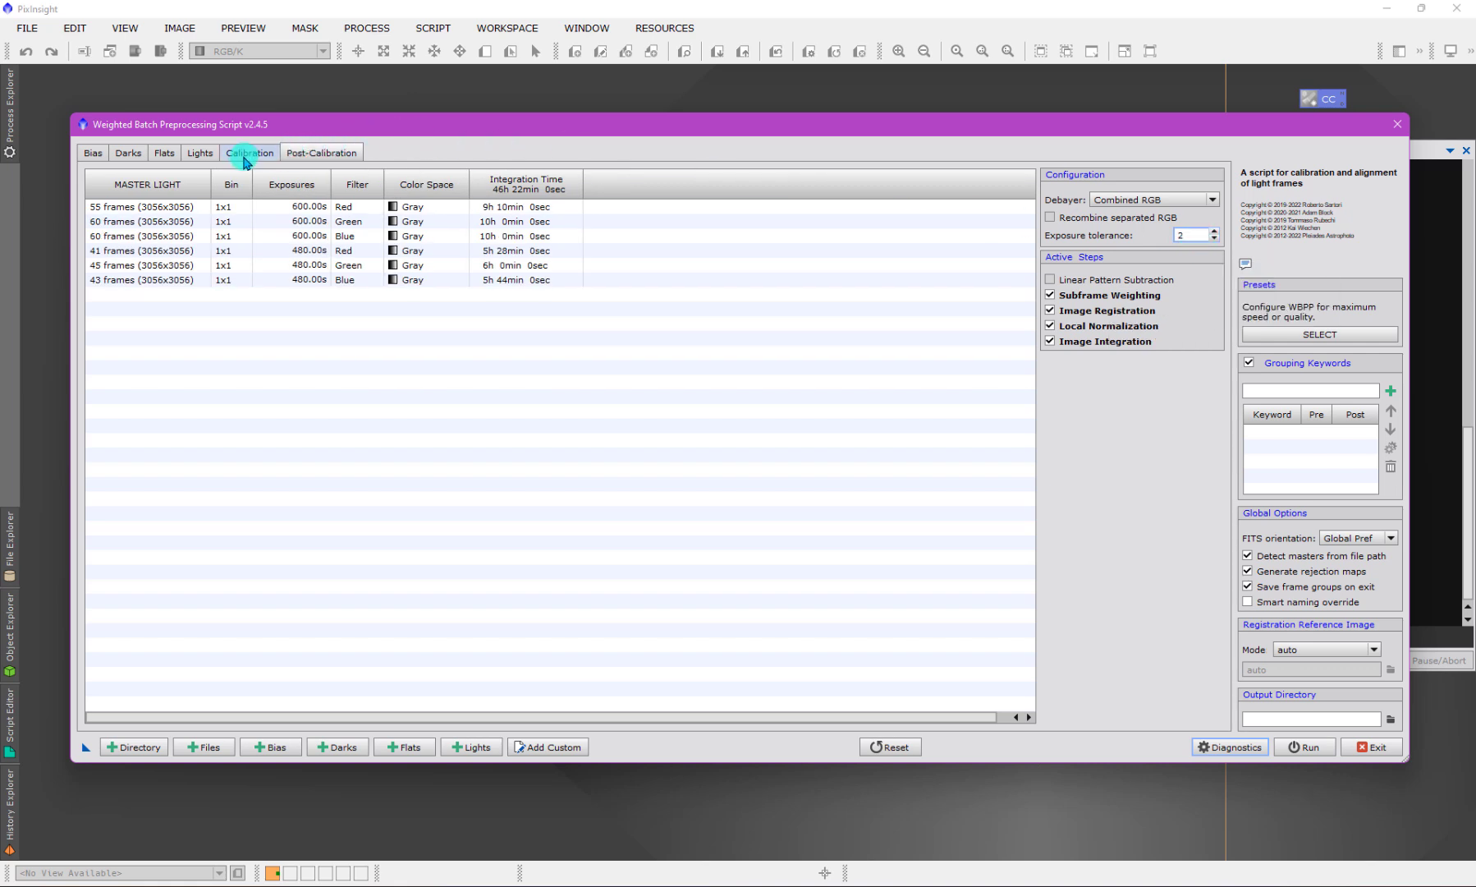
Step: On the Calibration page, highlight the bias, darks and lights matching the Red flat group
{"action": "left_click", "coordinate": [243, 156]}
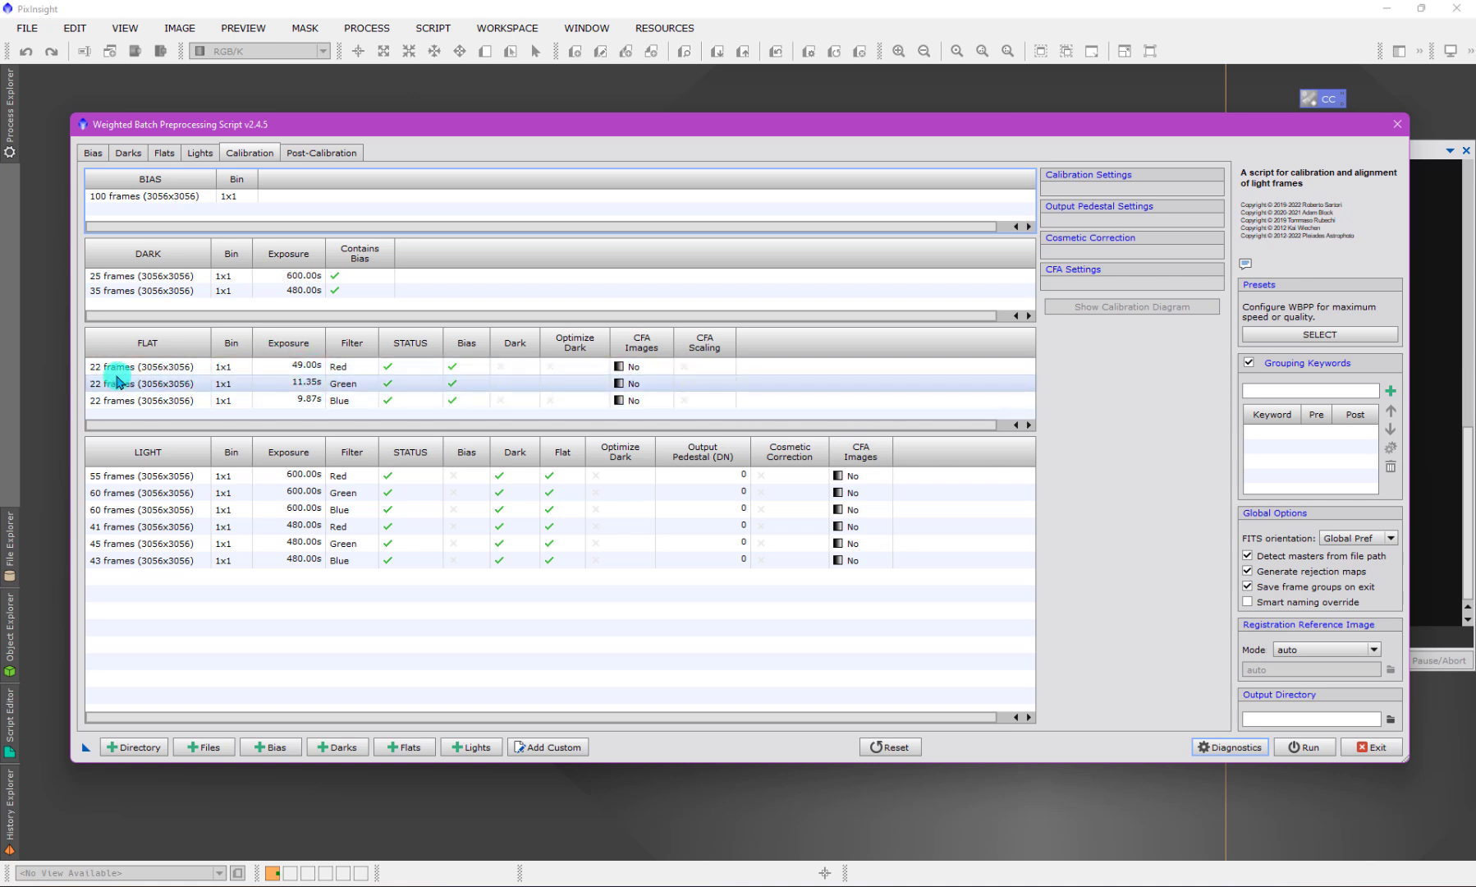
{"action": "left_click", "coordinate": [116, 376]}
{"action": "left_click", "coordinate": [456, 368]}
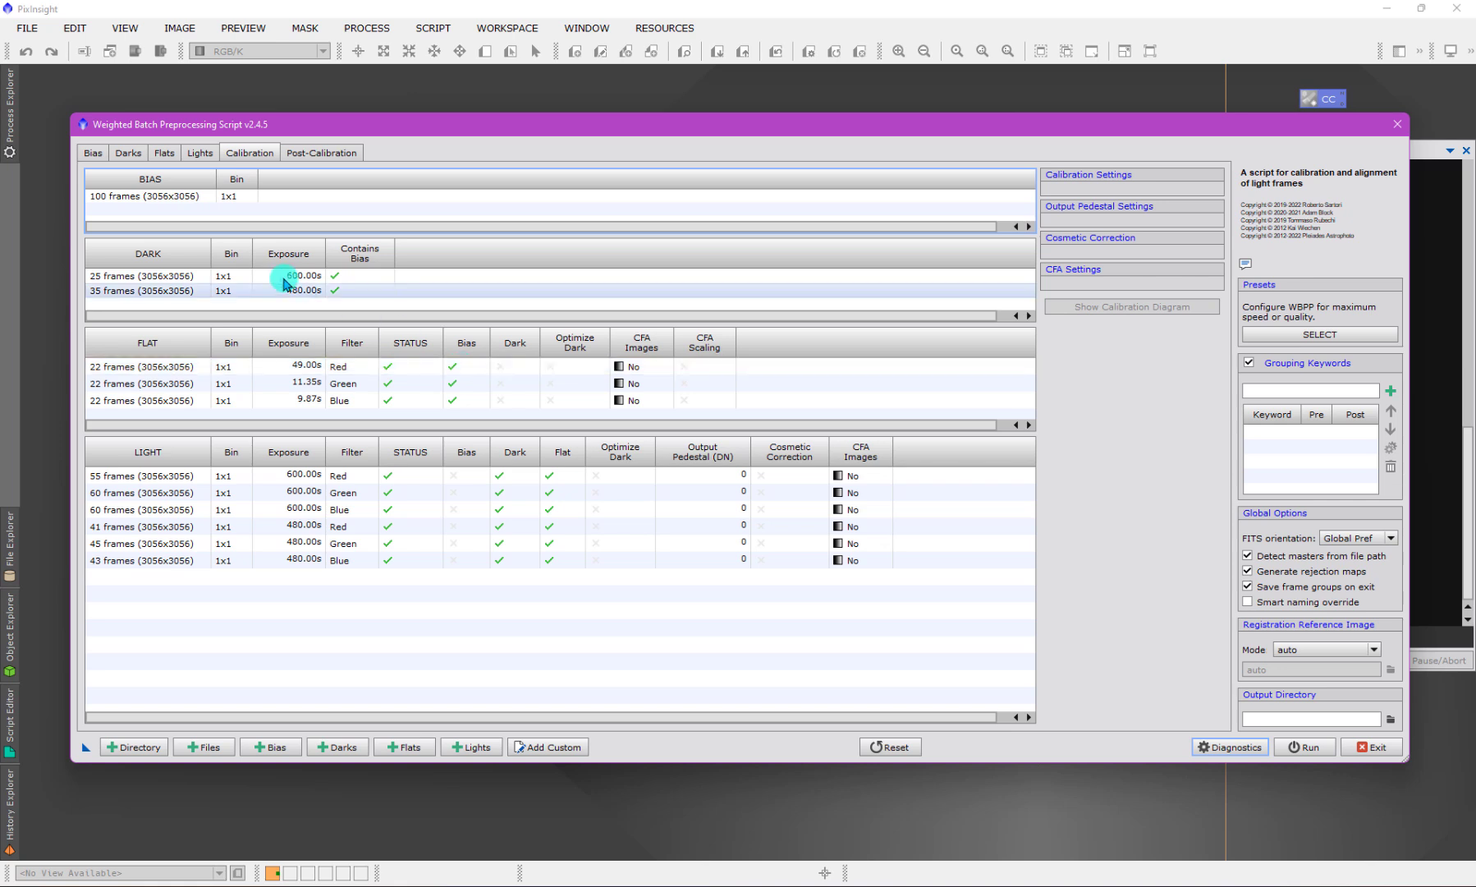
{"action": "left_click", "coordinate": [188, 212]}
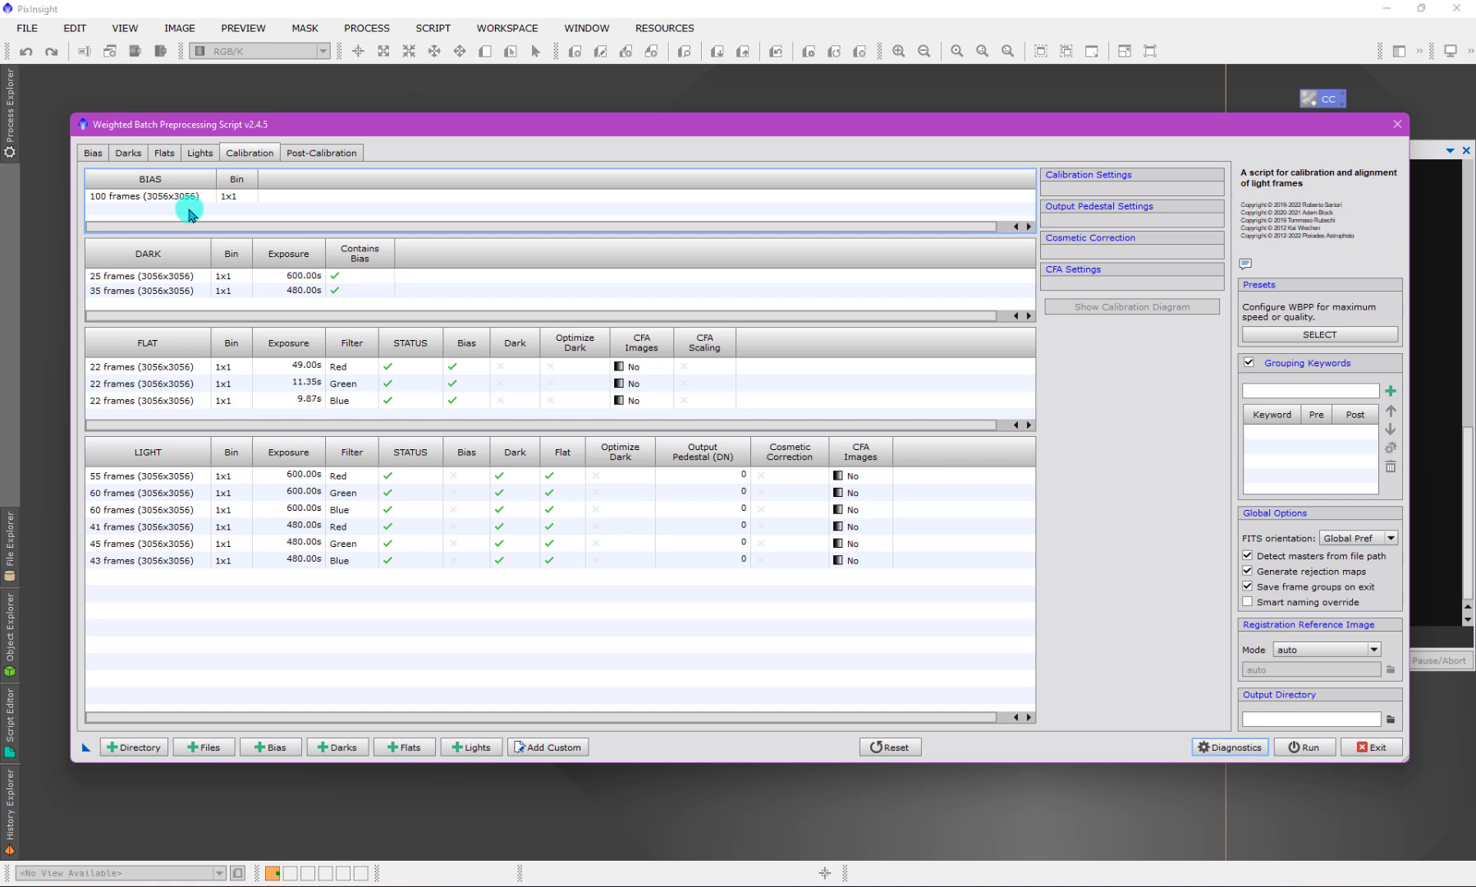
{"action": "left_click", "coordinate": [247, 289]}
{"action": "left_click", "coordinate": [355, 370]}
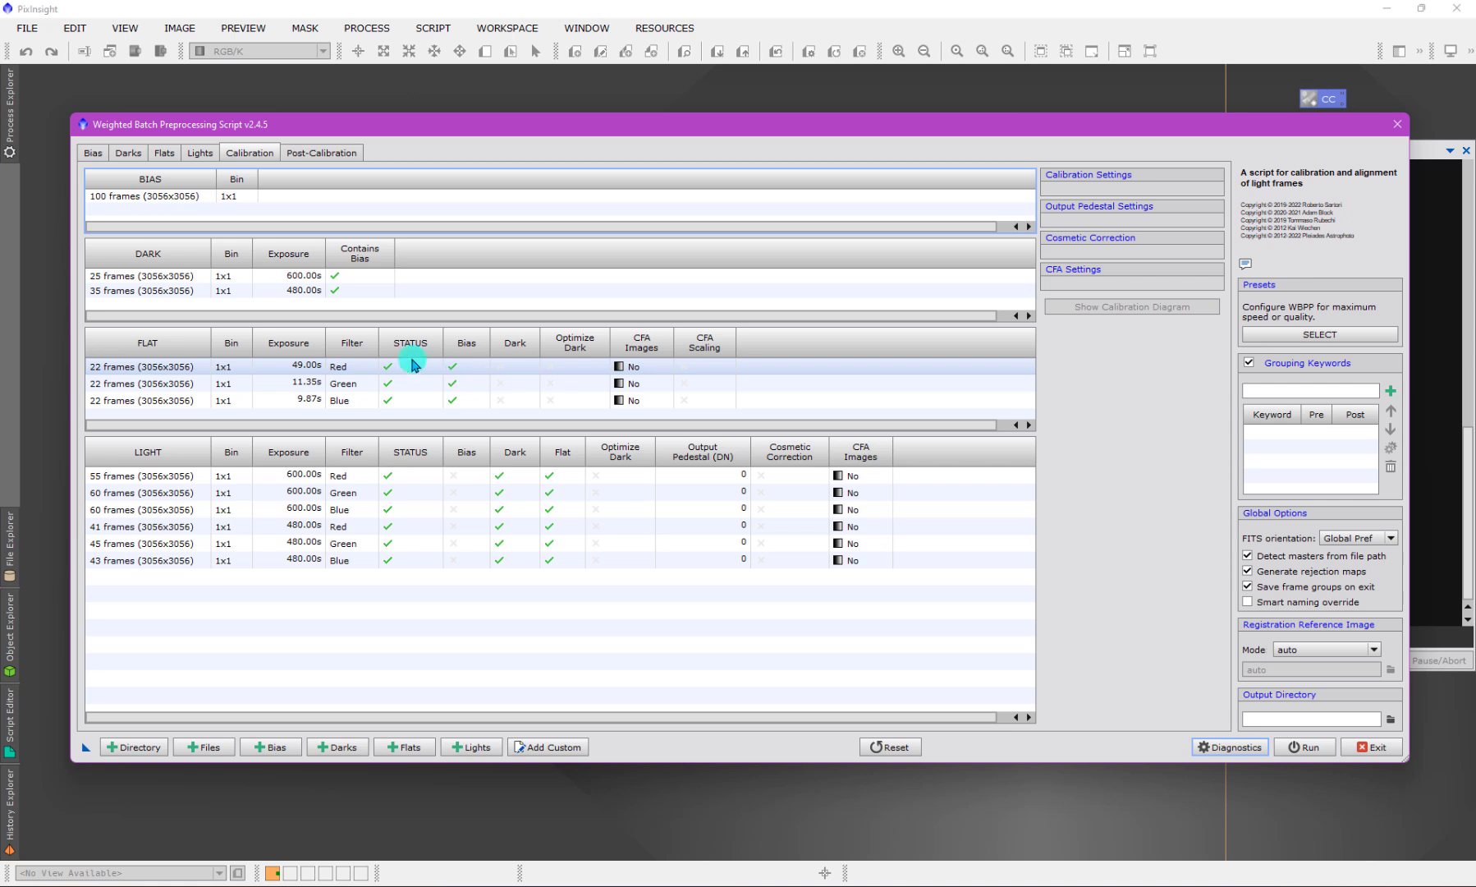
{"action": "left_click", "coordinate": [186, 371]}
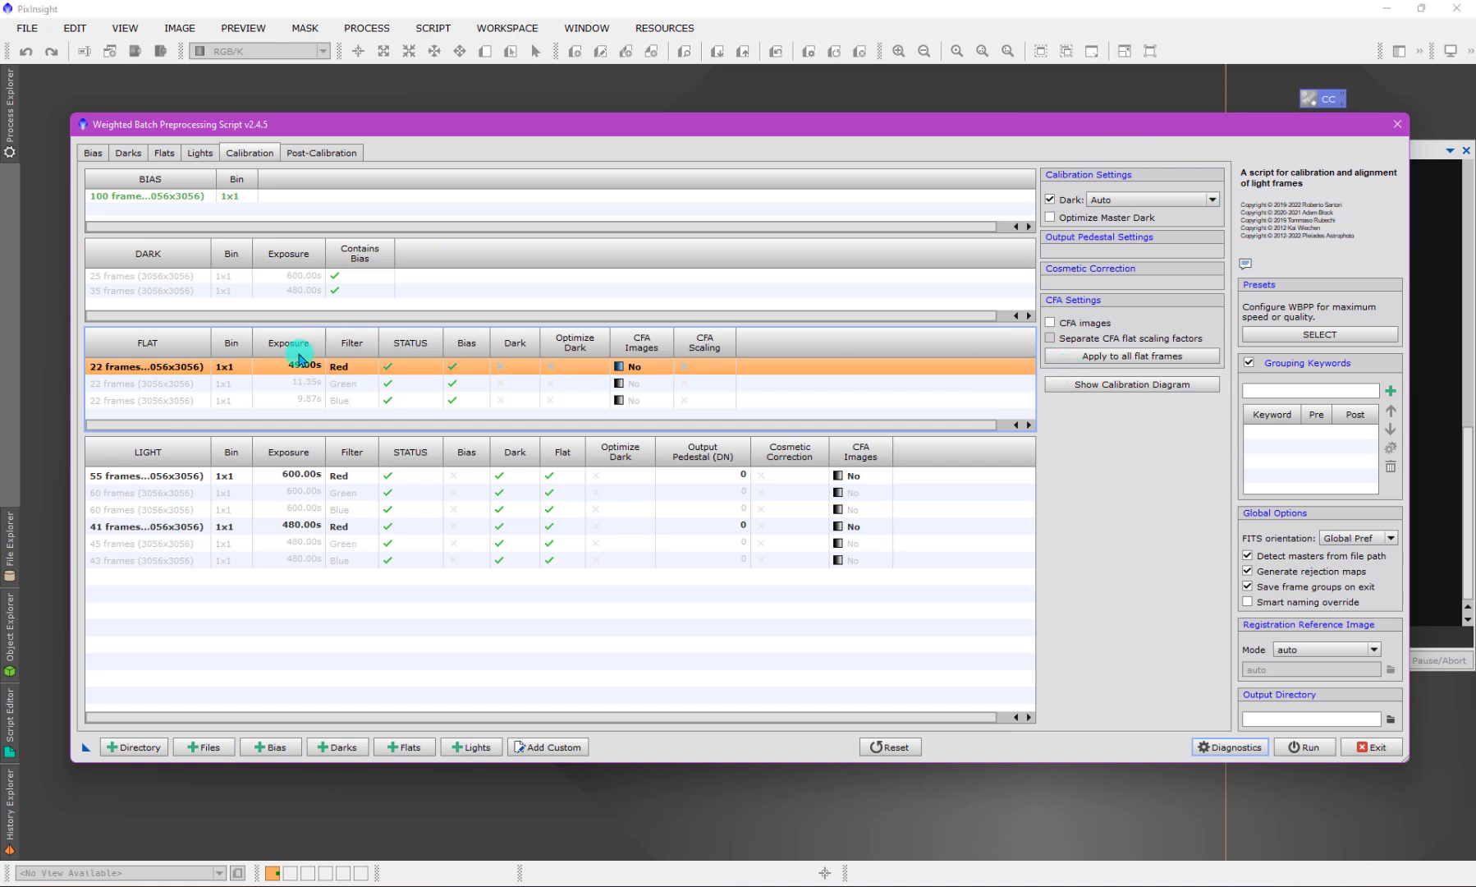
{"action": "left_click", "coordinate": [331, 382]}
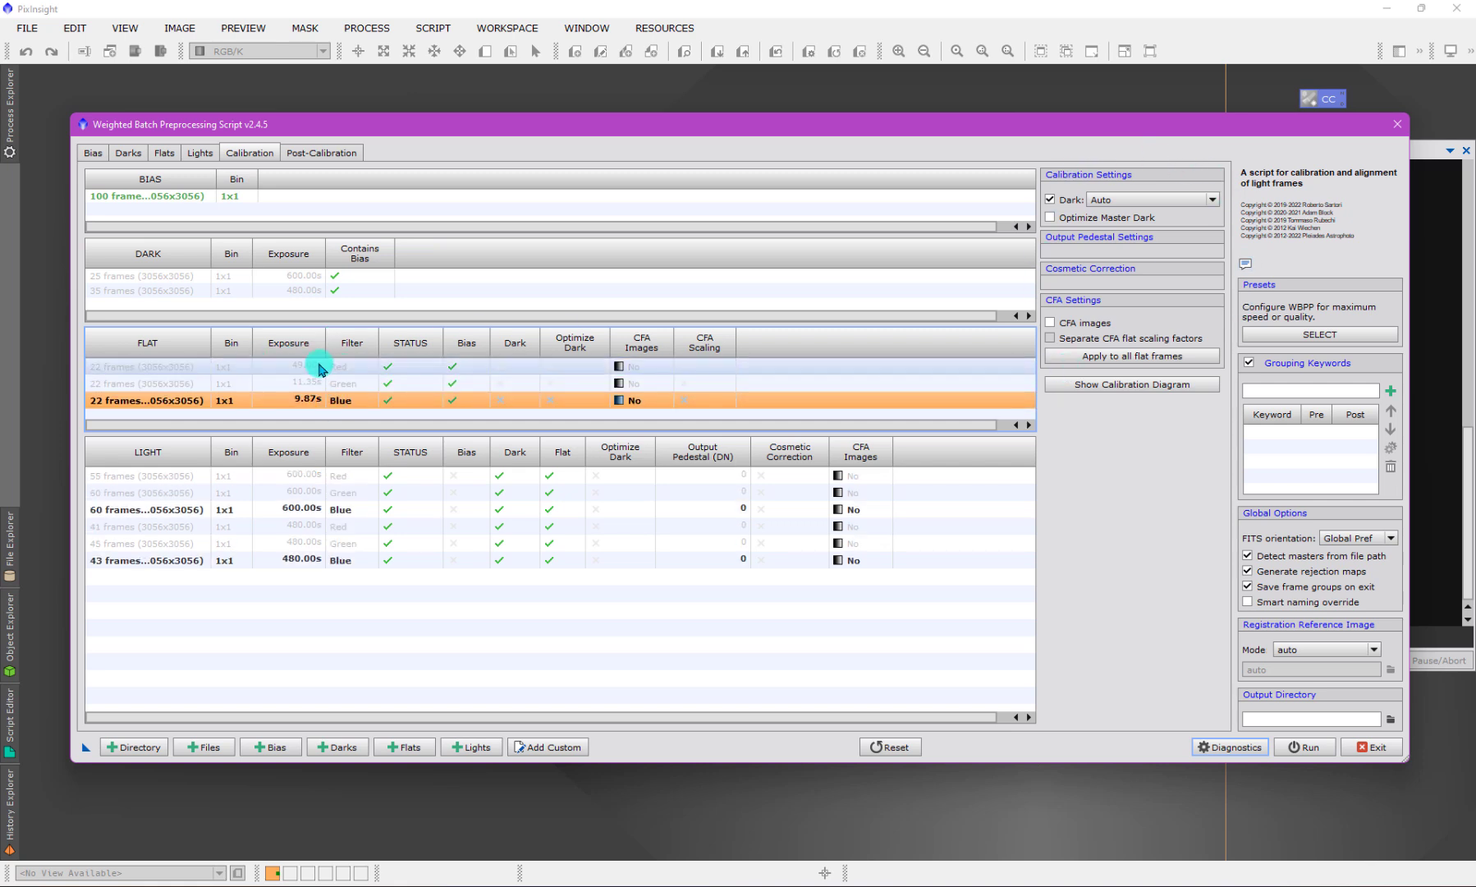
{"action": "left_click", "coordinate": [342, 367]}
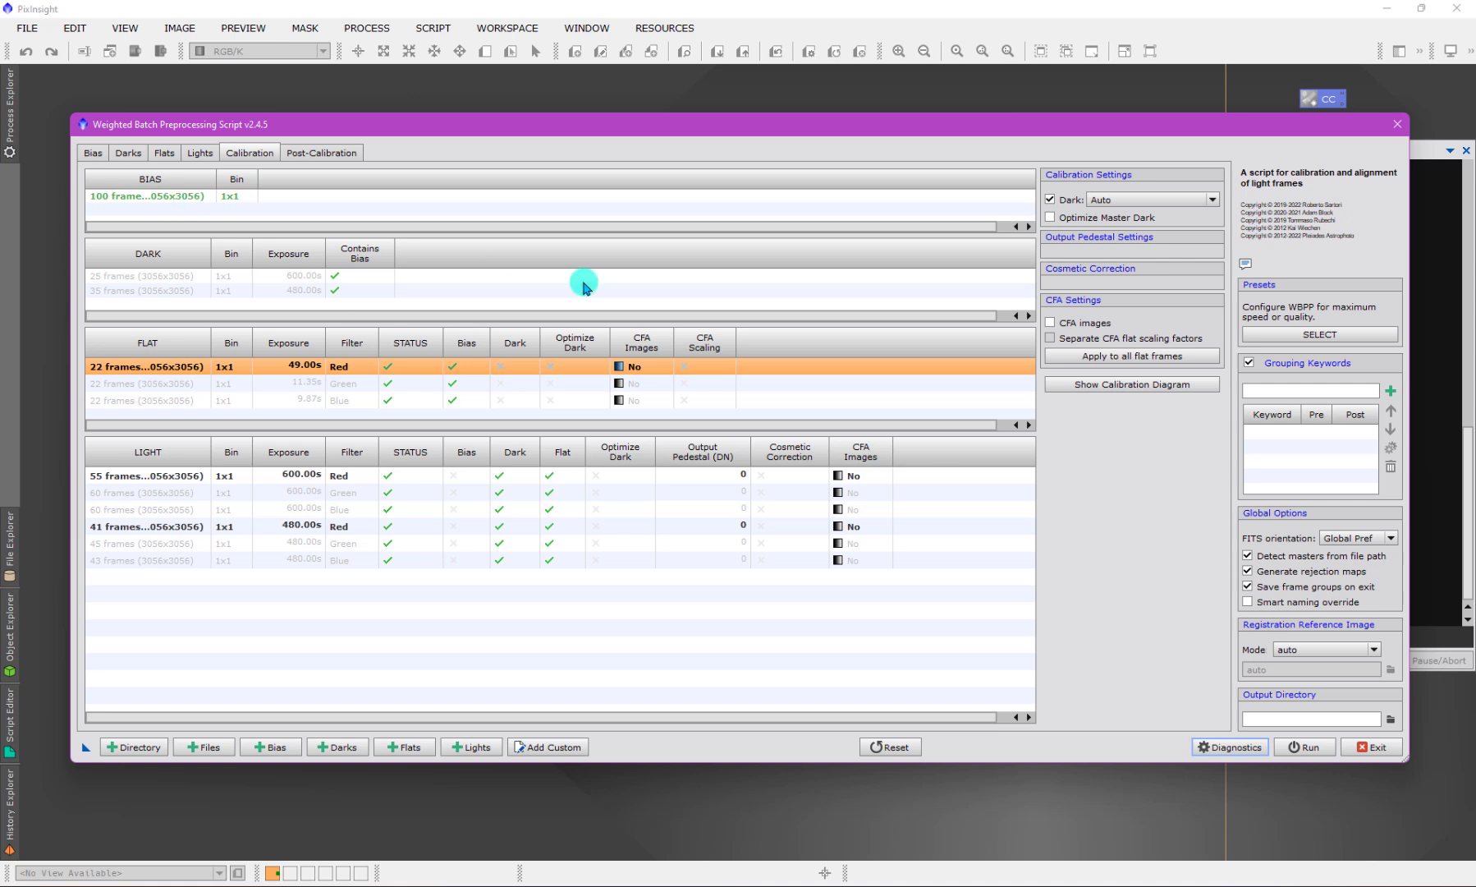
Step: View the Red flat's calibration flow diagram, then close it
{"action": "left_click", "coordinate": [1097, 385]}
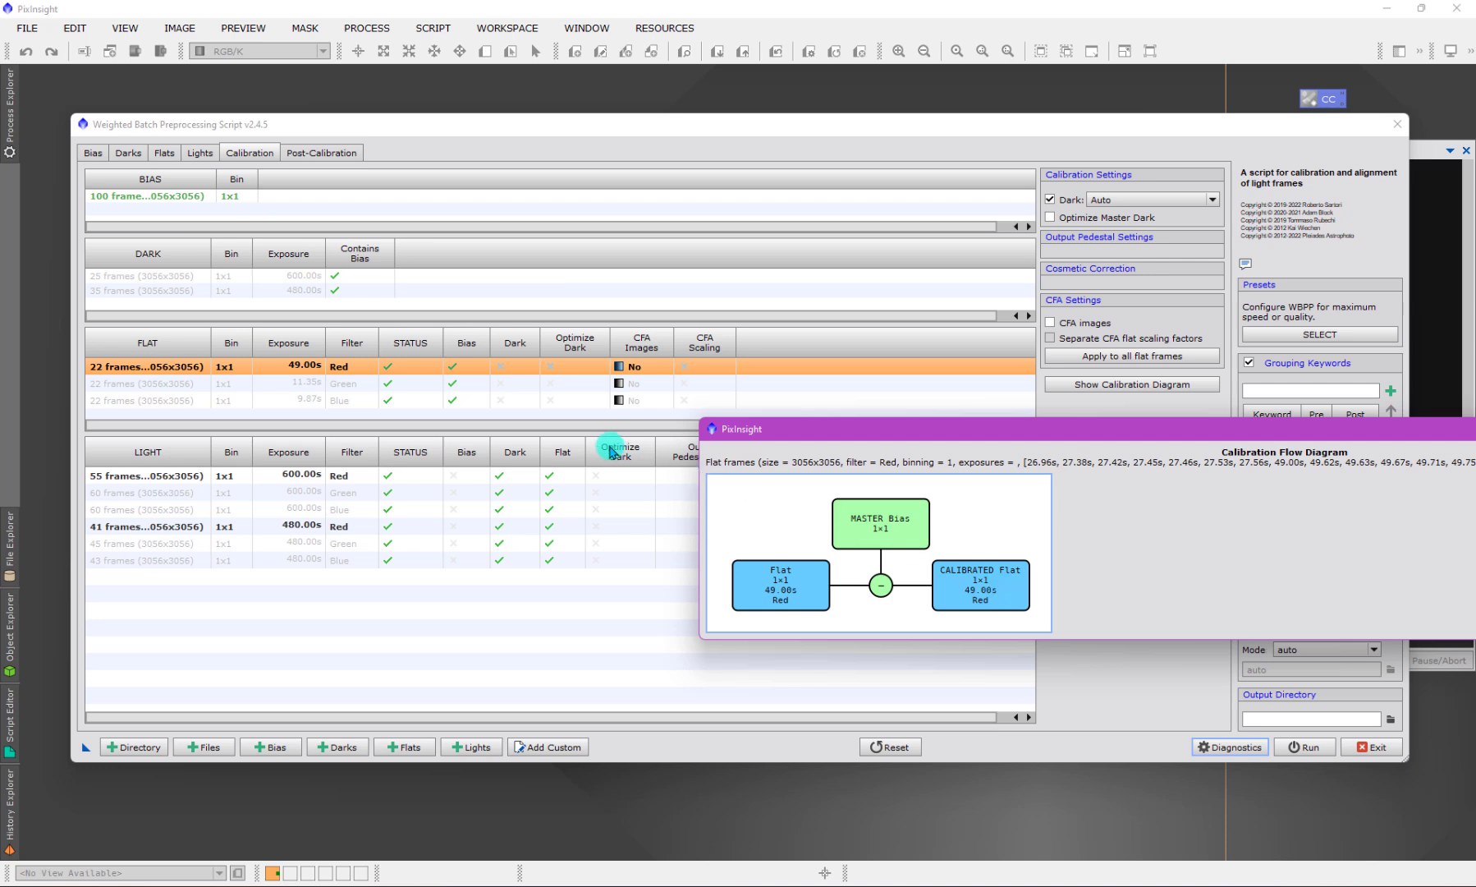
{"action": "left_click_drag", "start_coordinate": [1338, 430], "coordinate": [846, 406]}
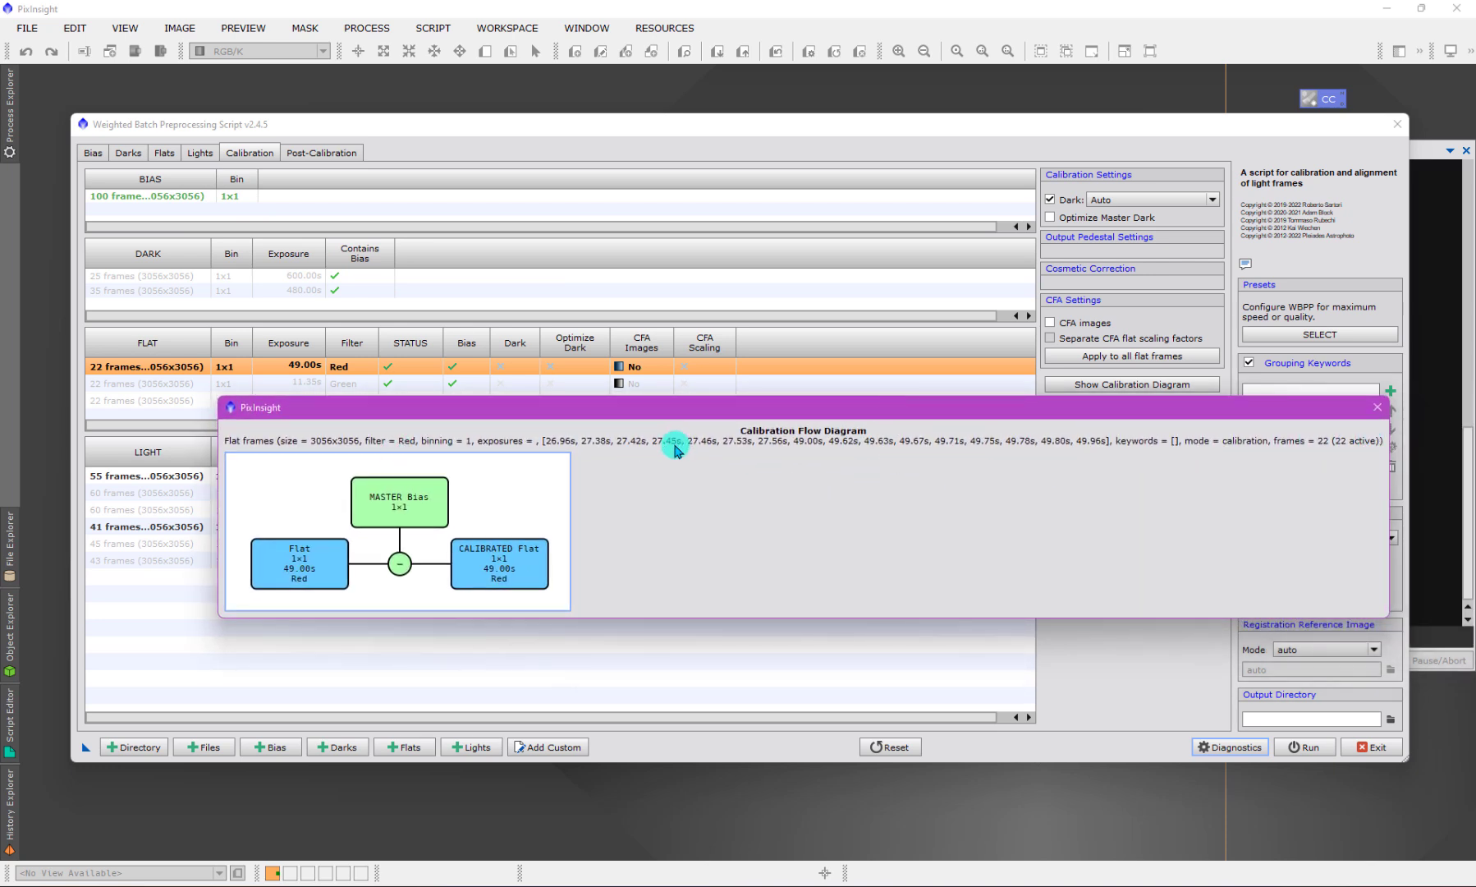
{"action": "left_click", "coordinate": [1377, 408]}
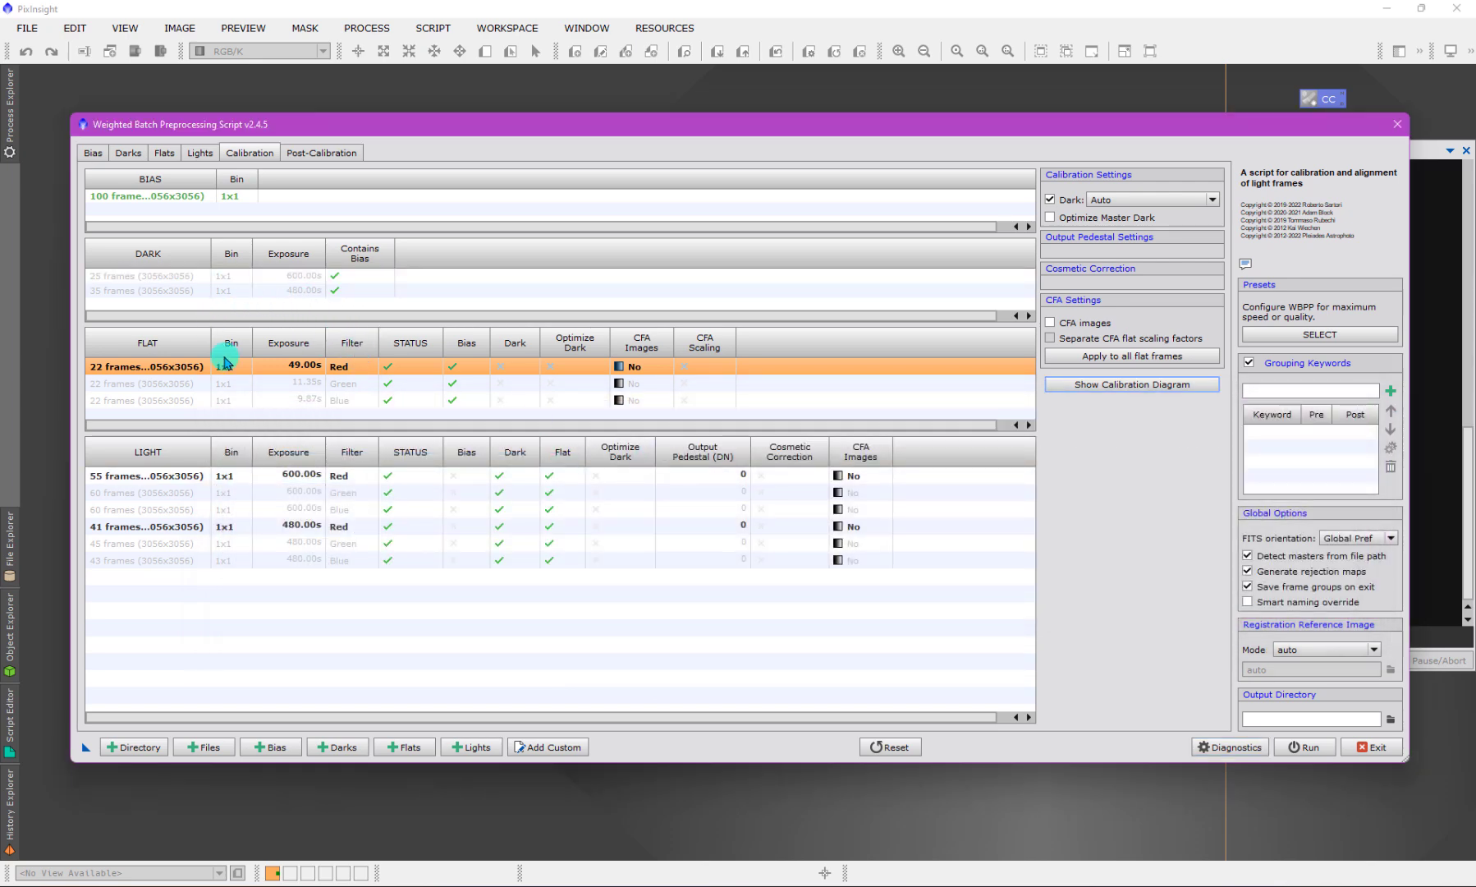
Step: Compare the Green, Blue and Red flat groups, ending on Red to see its matched lights
{"action": "left_click", "coordinate": [383, 386]}
{"action": "left_click", "coordinate": [367, 404]}
{"action": "left_click", "coordinate": [353, 371]}
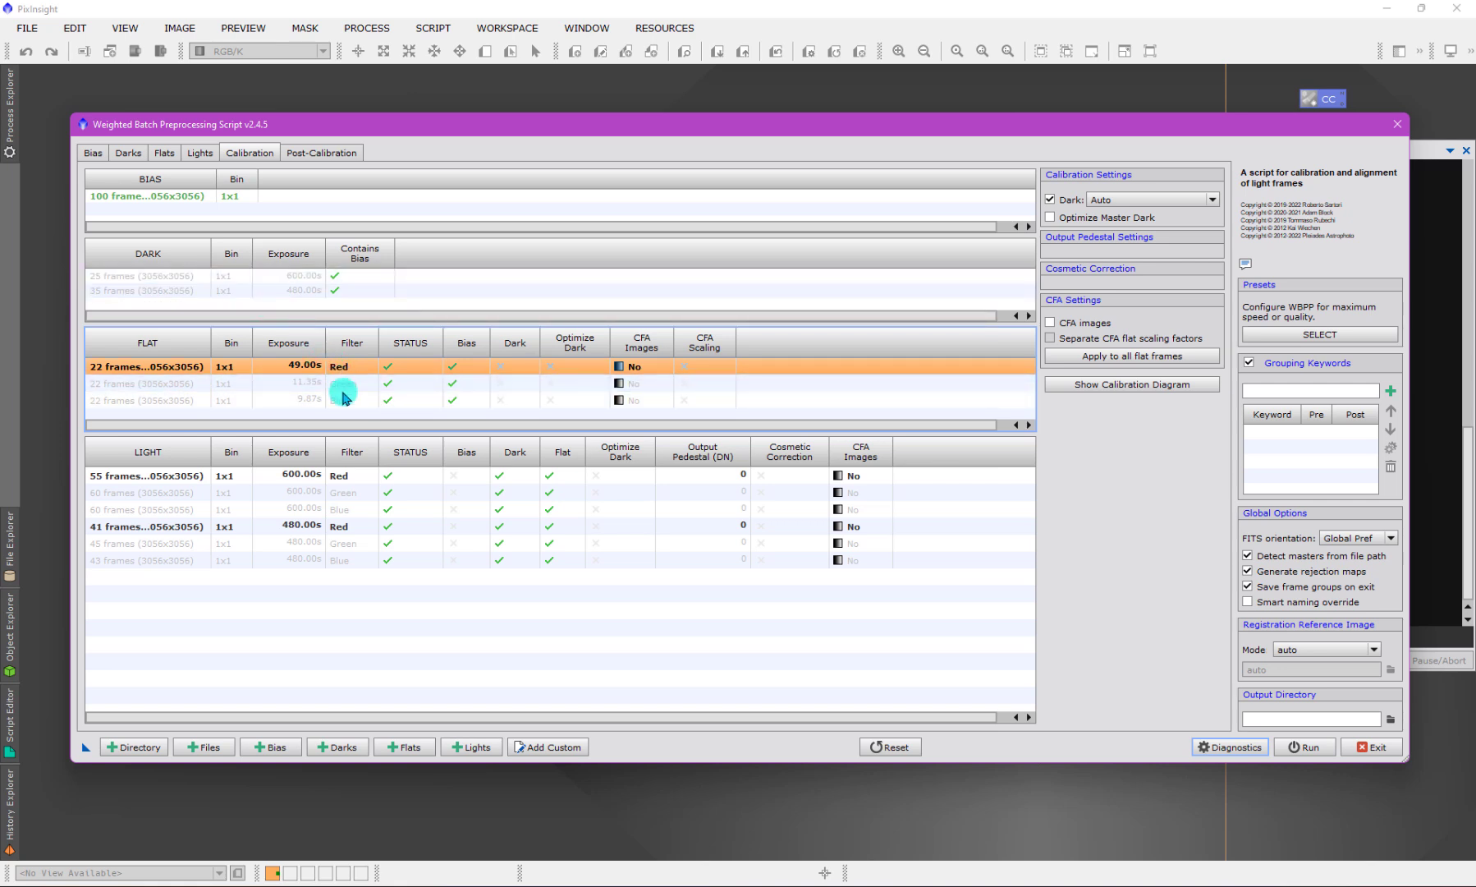
{"action": "left_click", "coordinate": [350, 401]}
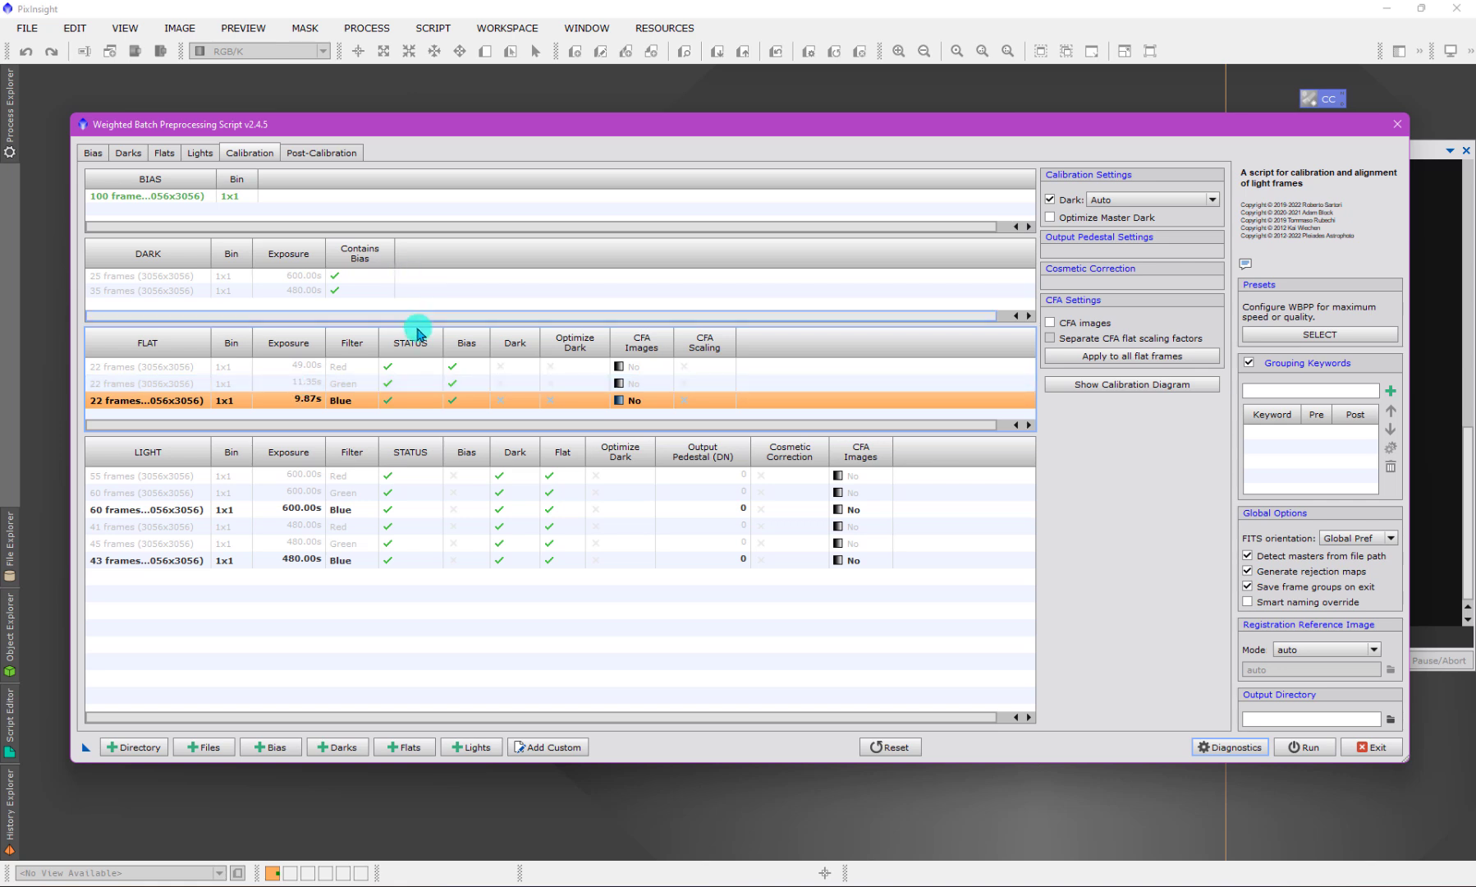
{"action": "left_click", "coordinate": [305, 367]}
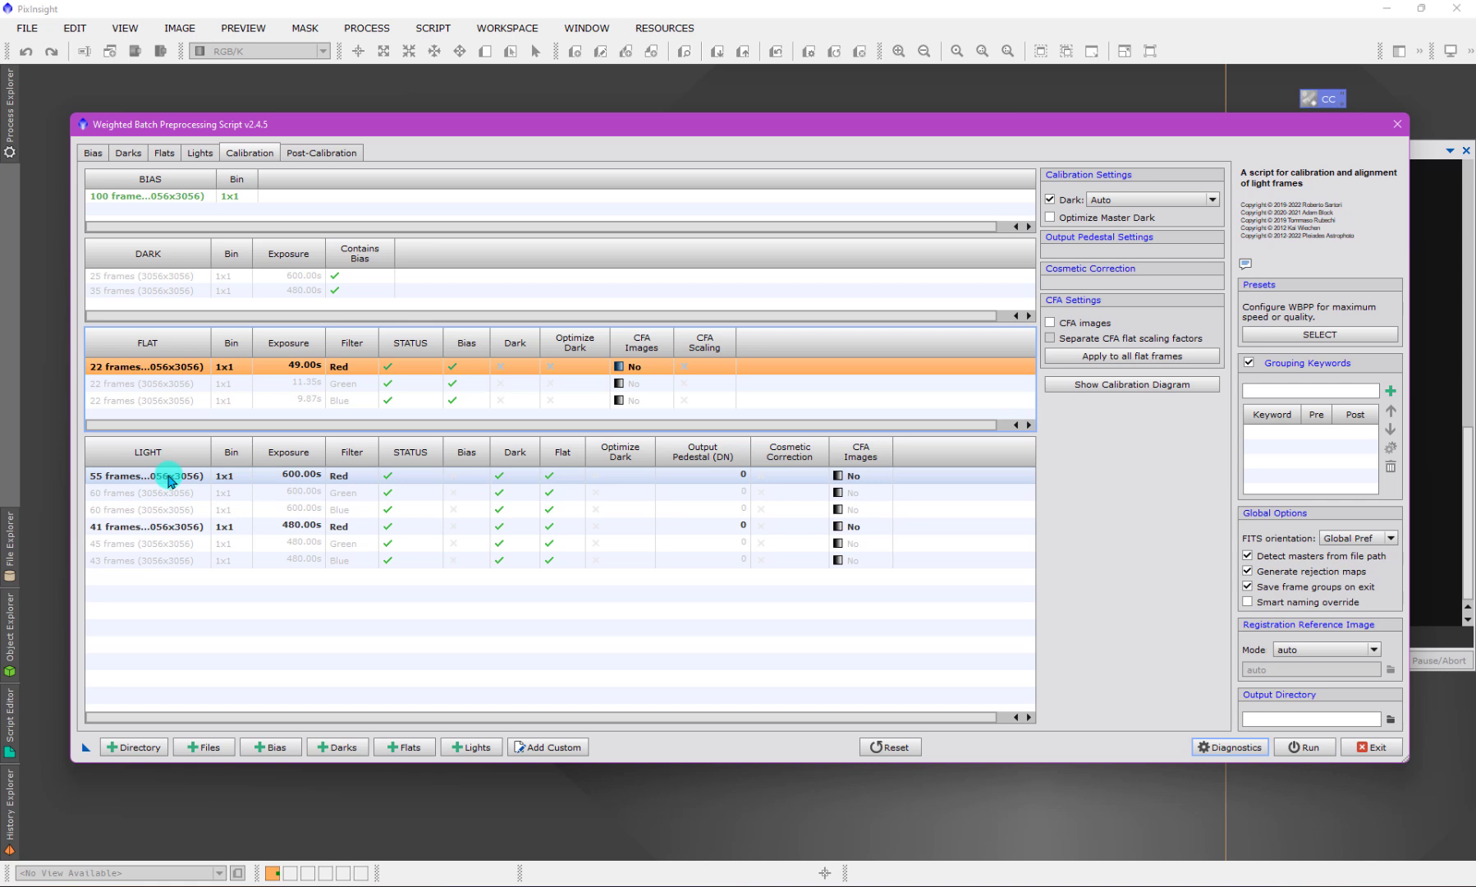
Step: Review calibration settings for the 55-frame Red and 60-frame Blue 600s light groups
{"action": "left_click", "coordinate": [170, 477]}
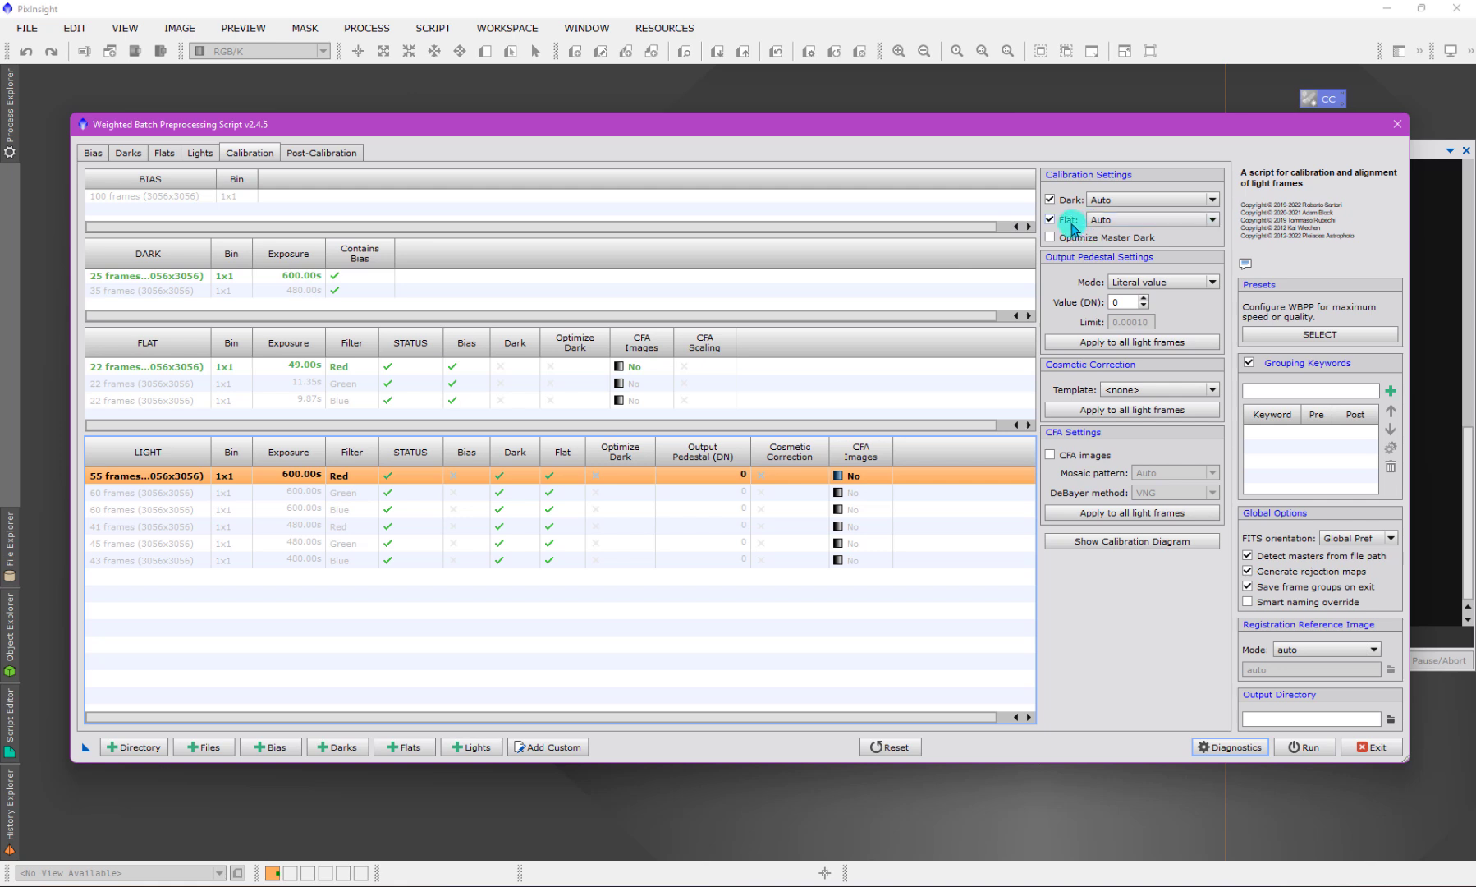
{"action": "left_click", "coordinate": [359, 509]}
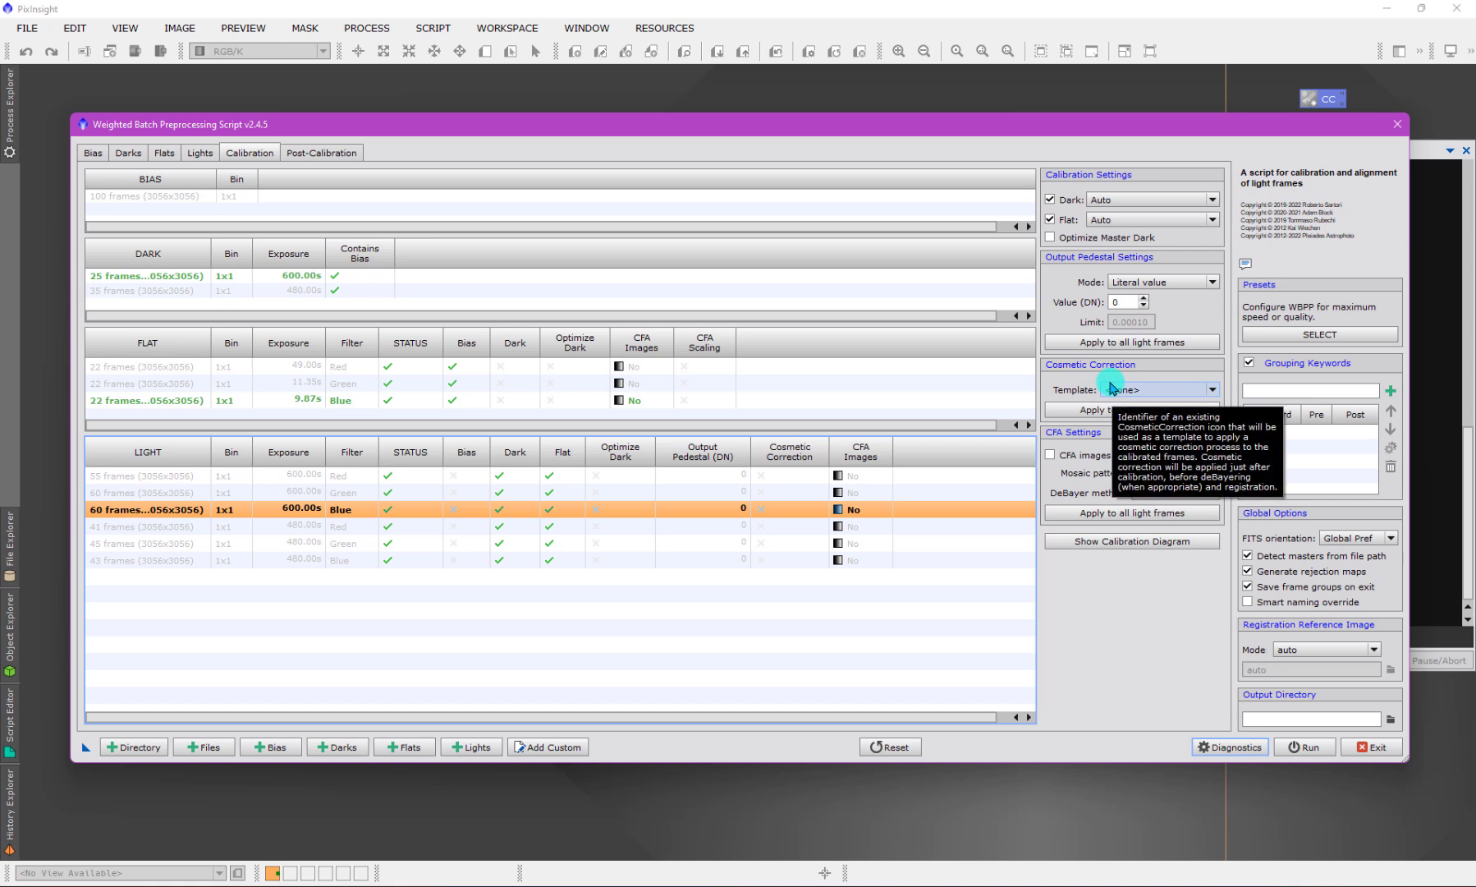
Step: Choose the CC cosmetic correction template and apply it to all six light groups
{"action": "left_click_drag", "start_coordinate": [1324, 94], "coordinate": [1310, 104]}
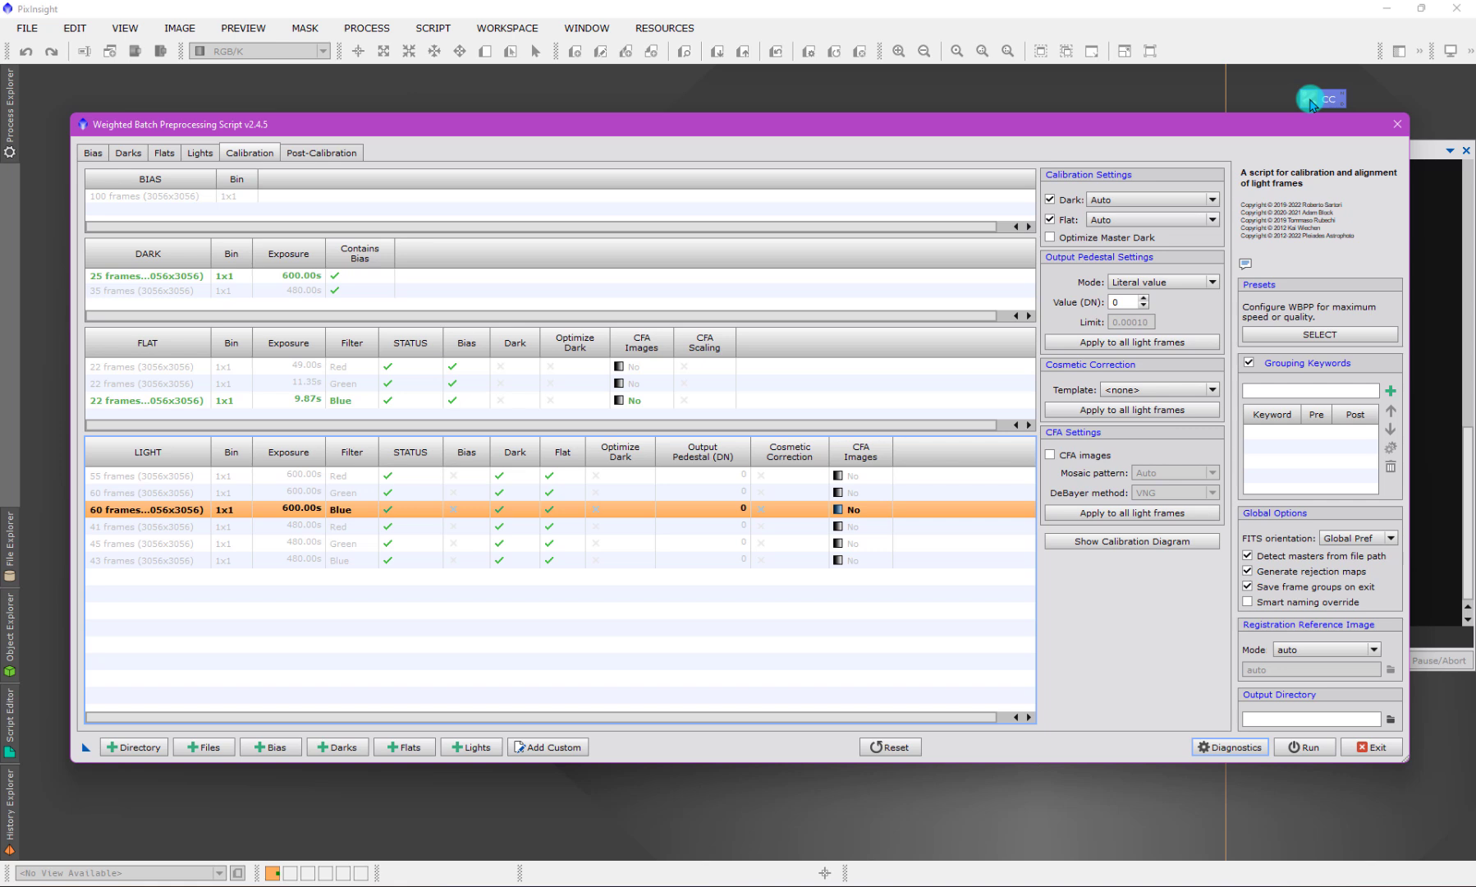
{"action": "left_click", "coordinate": [1125, 389]}
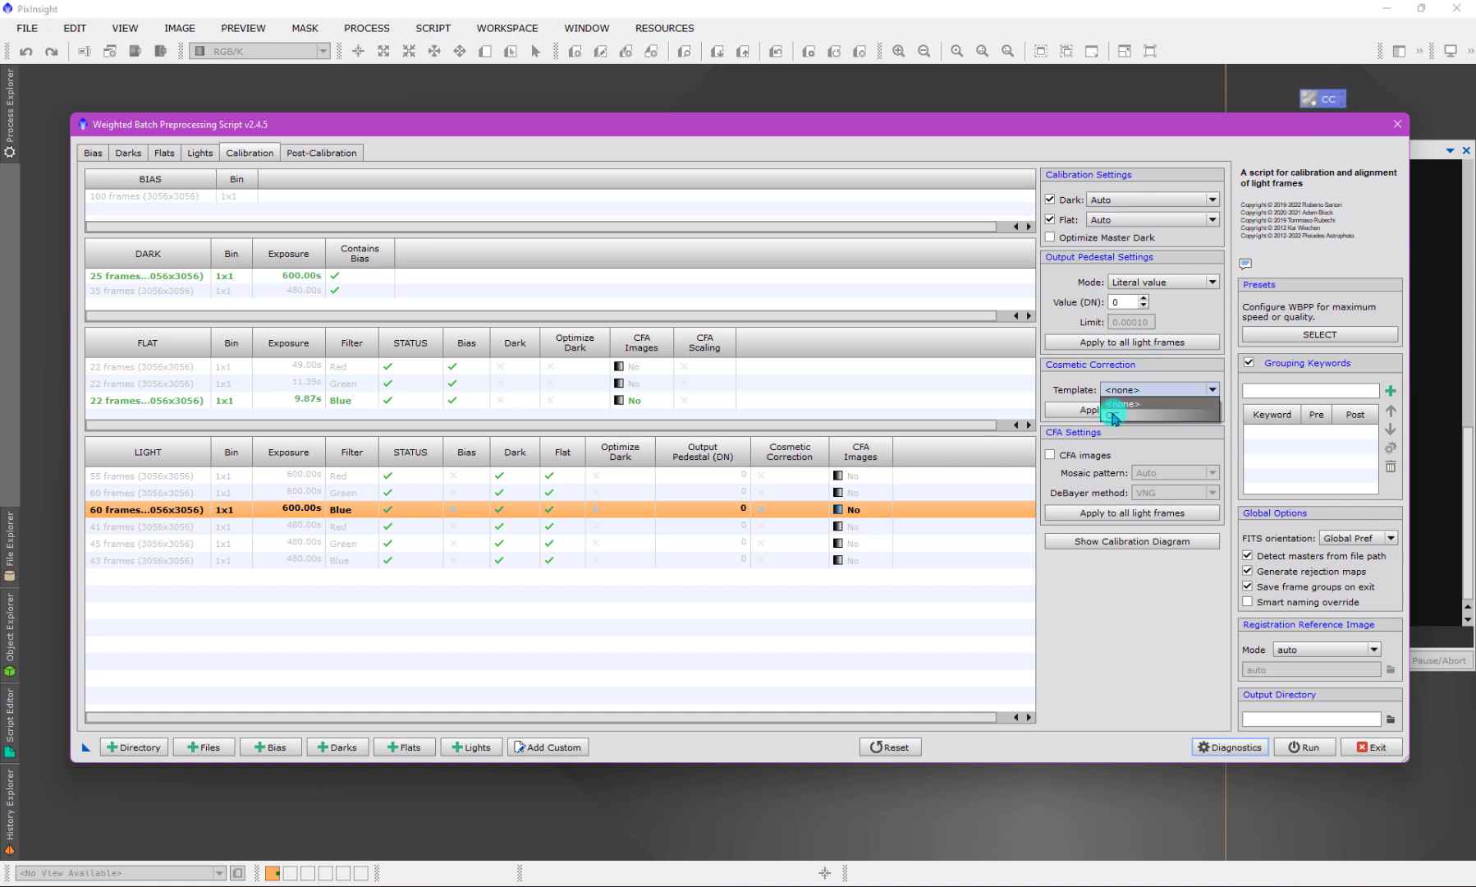
{"action": "left_click", "coordinate": [1116, 415]}
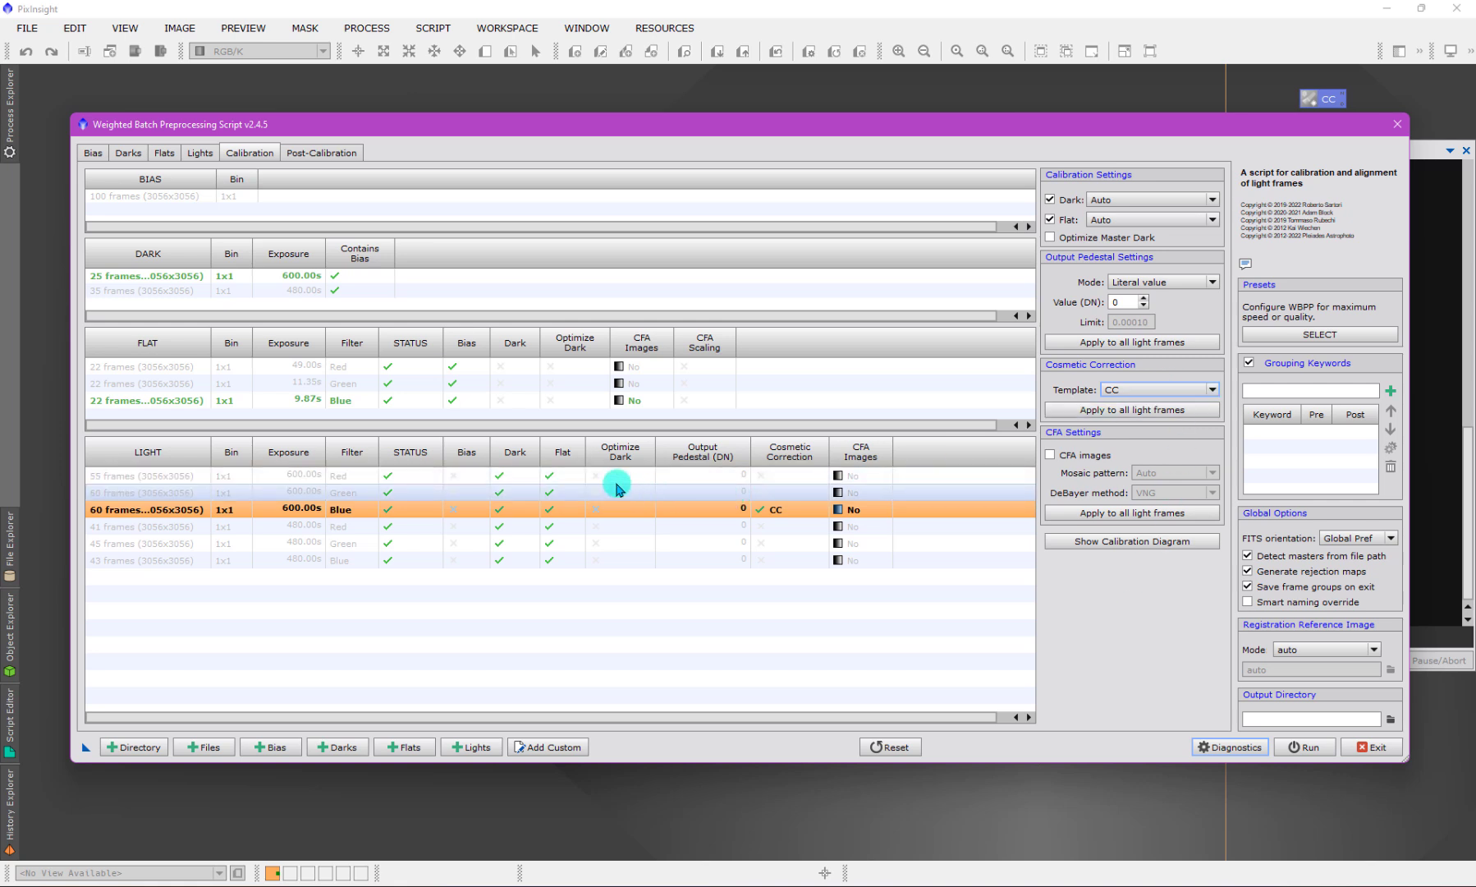
{"action": "left_click", "coordinate": [567, 480]}
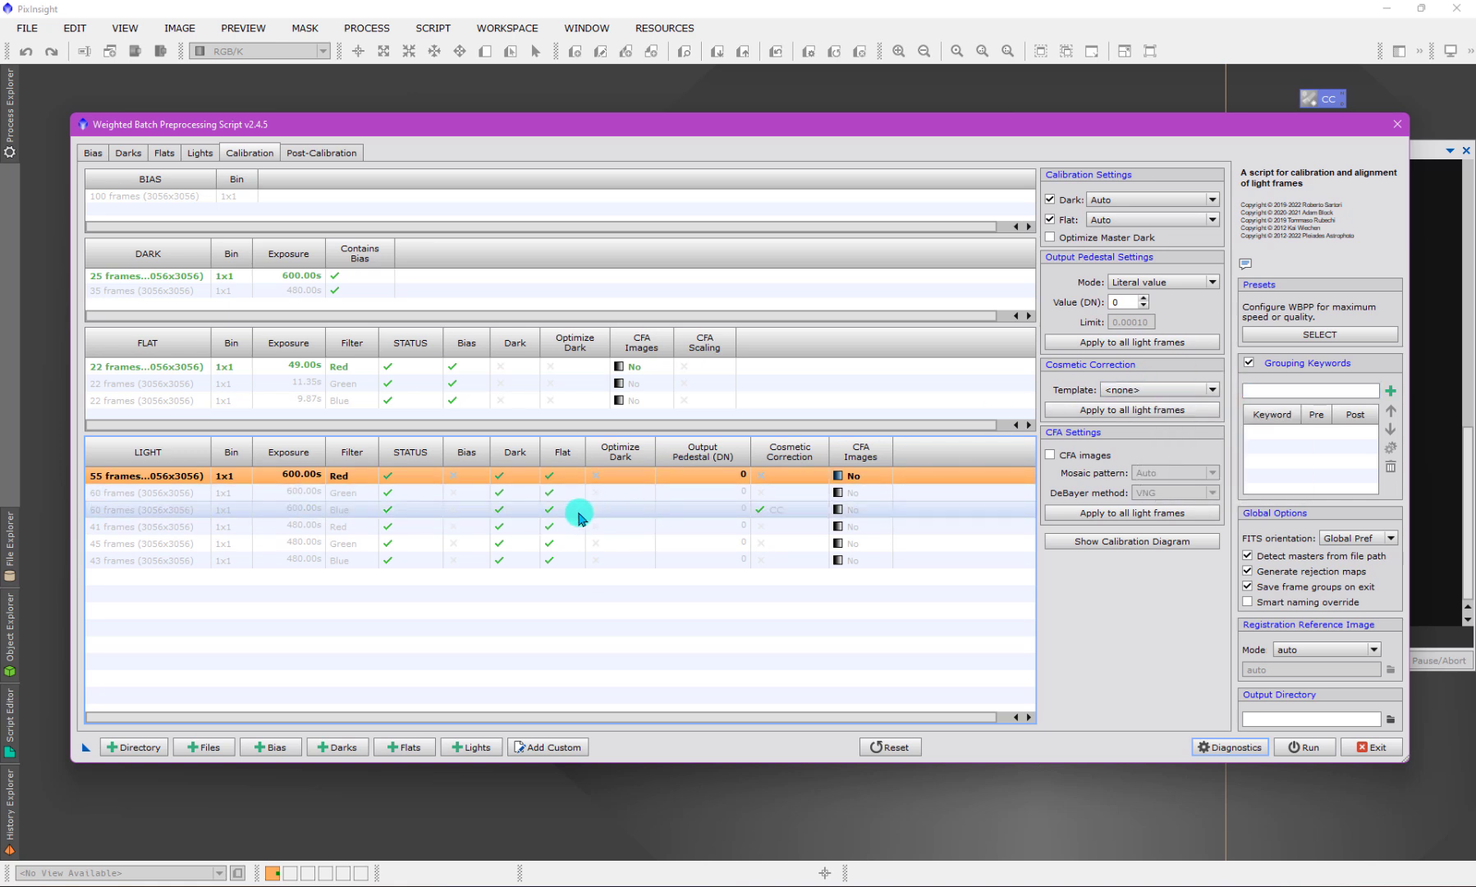
{"action": "left_click", "coordinate": [793, 514]}
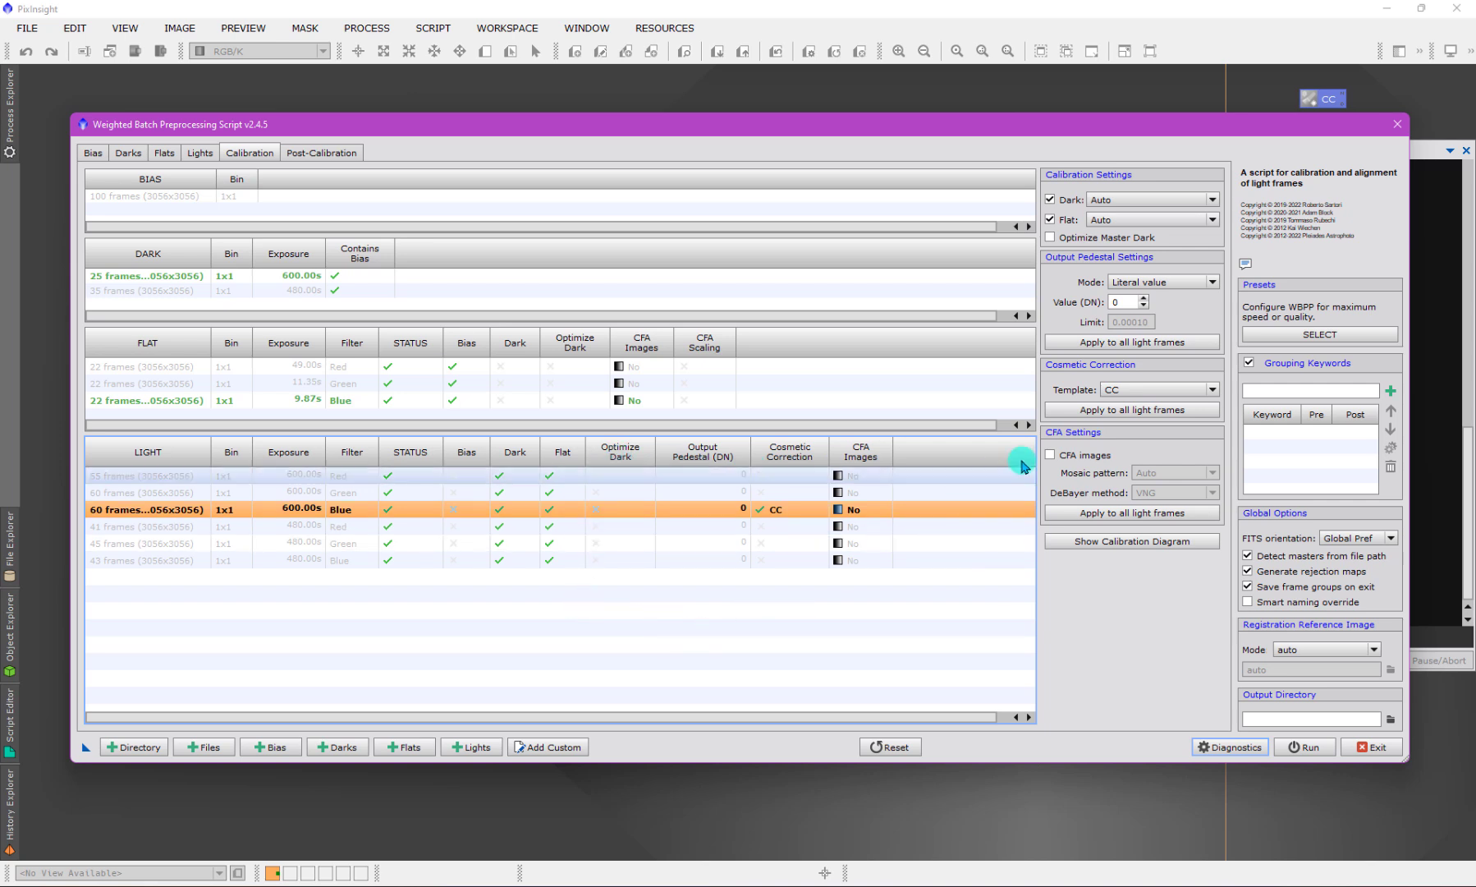
{"action": "left_click", "coordinate": [1069, 412]}
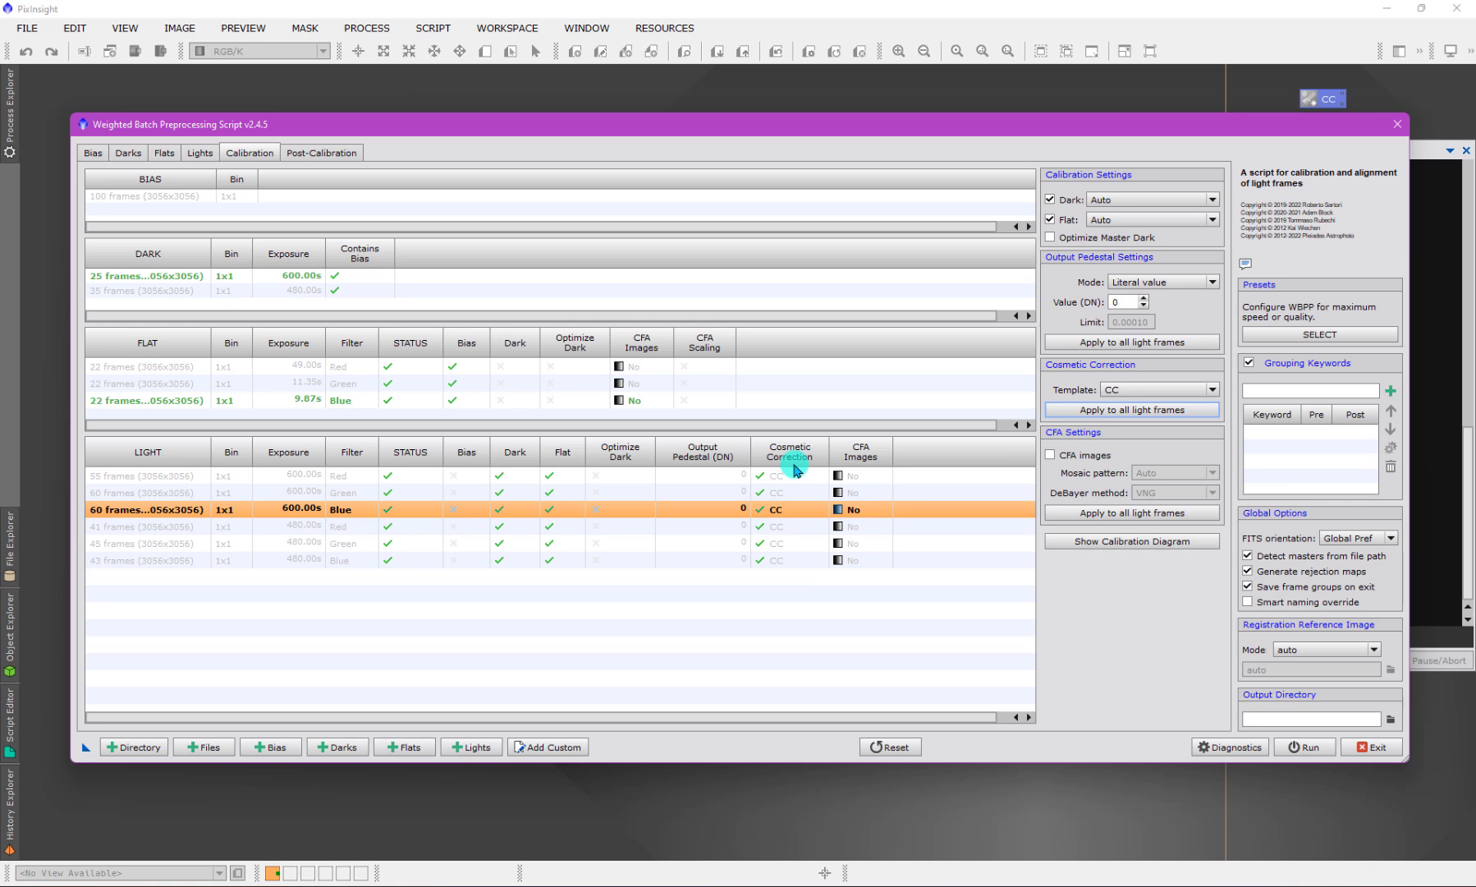
{"action": "left_click", "coordinate": [1182, 543]}
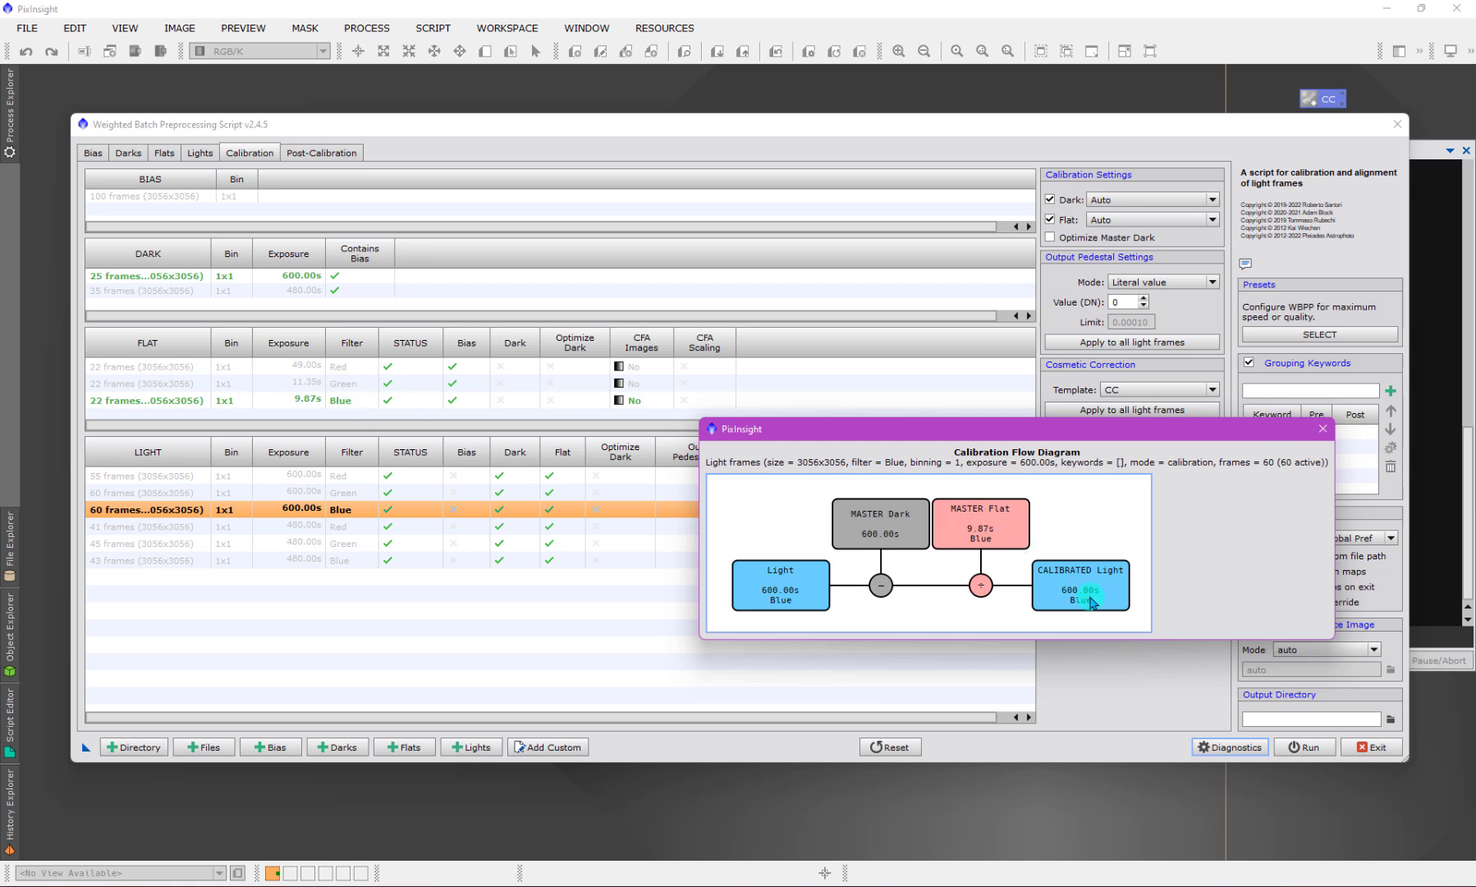
{"action": "left_click", "coordinate": [1322, 428]}
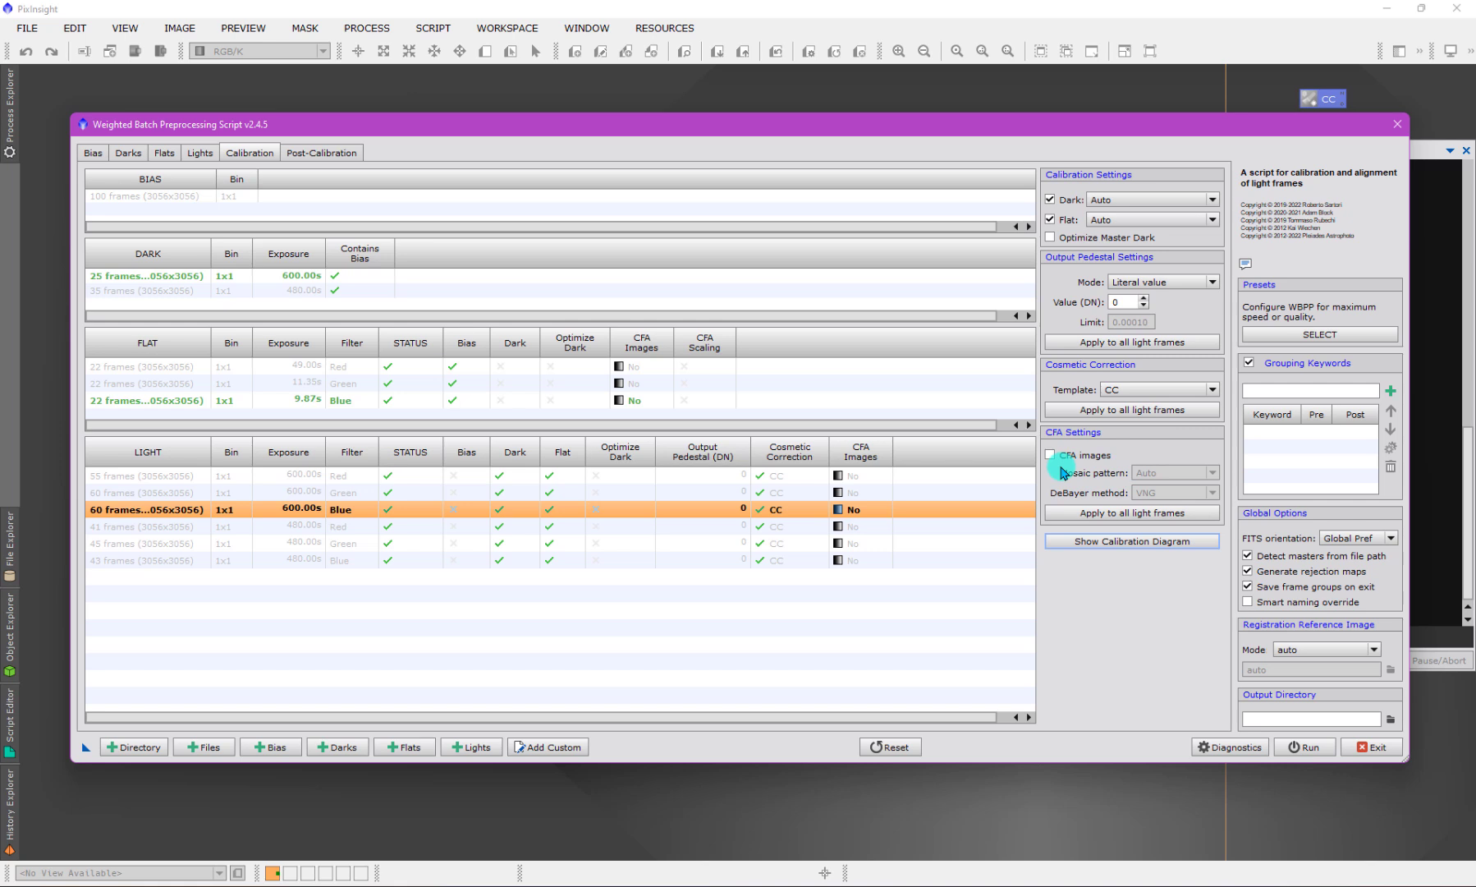
{"action": "left_click", "coordinate": [1050, 455]}
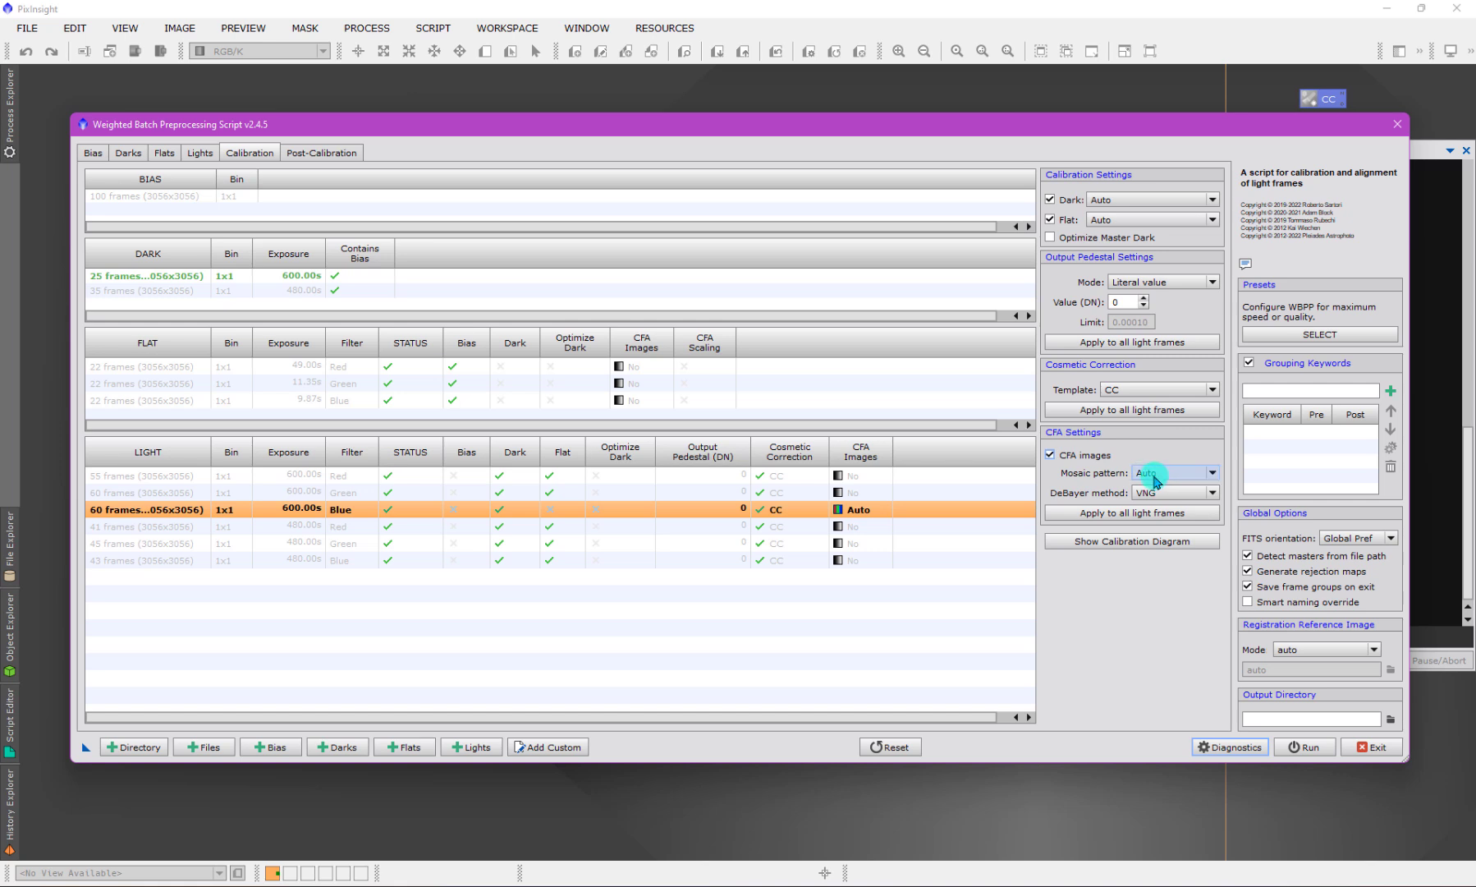
{"action": "left_click", "coordinate": [1154, 477]}
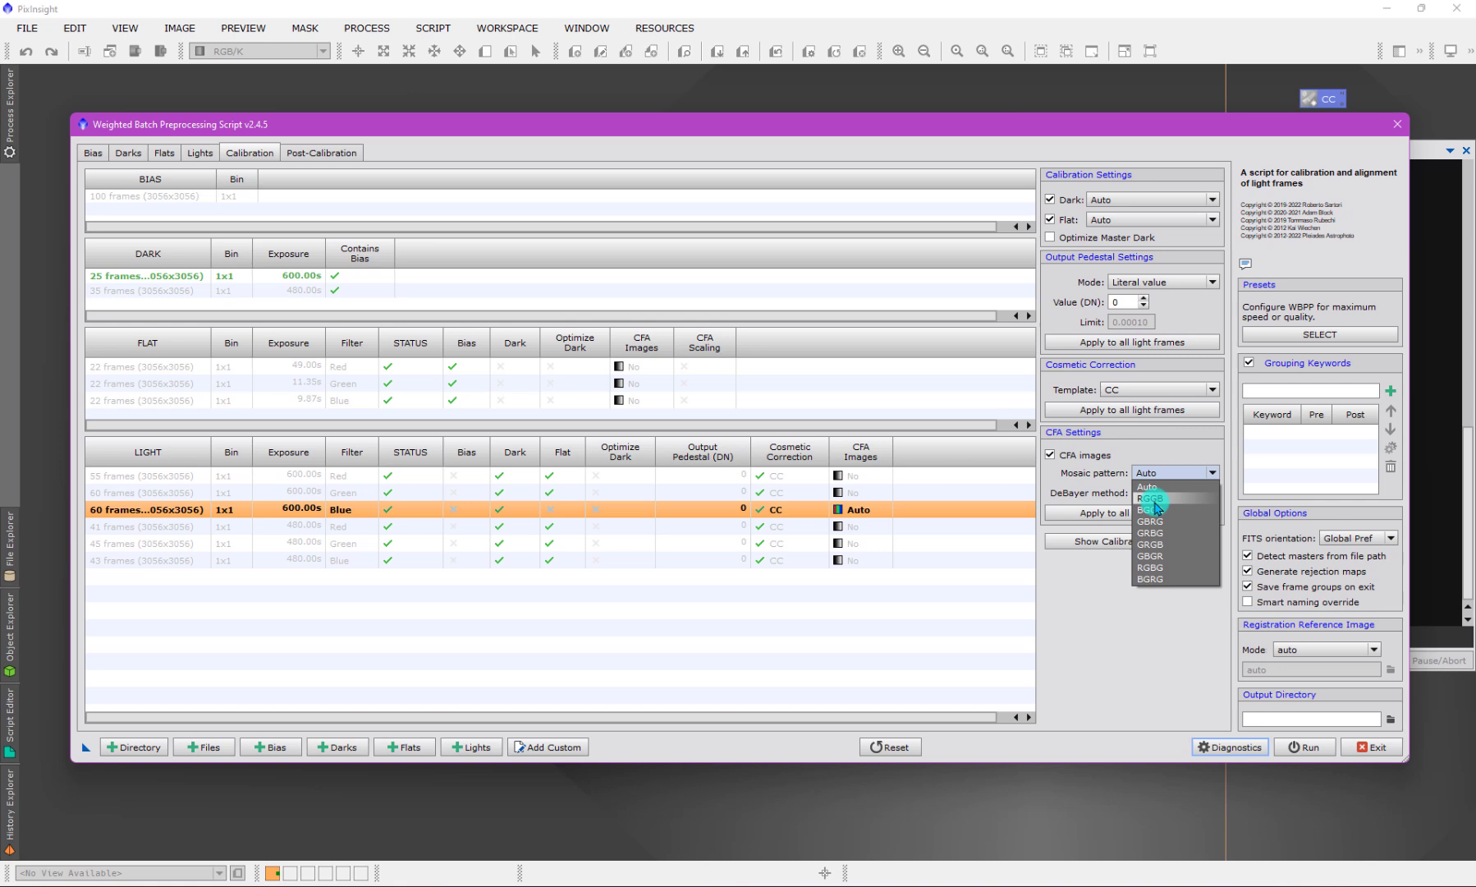
{"action": "left_click", "coordinate": [1157, 487]}
{"action": "left_click", "coordinate": [1051, 455]}
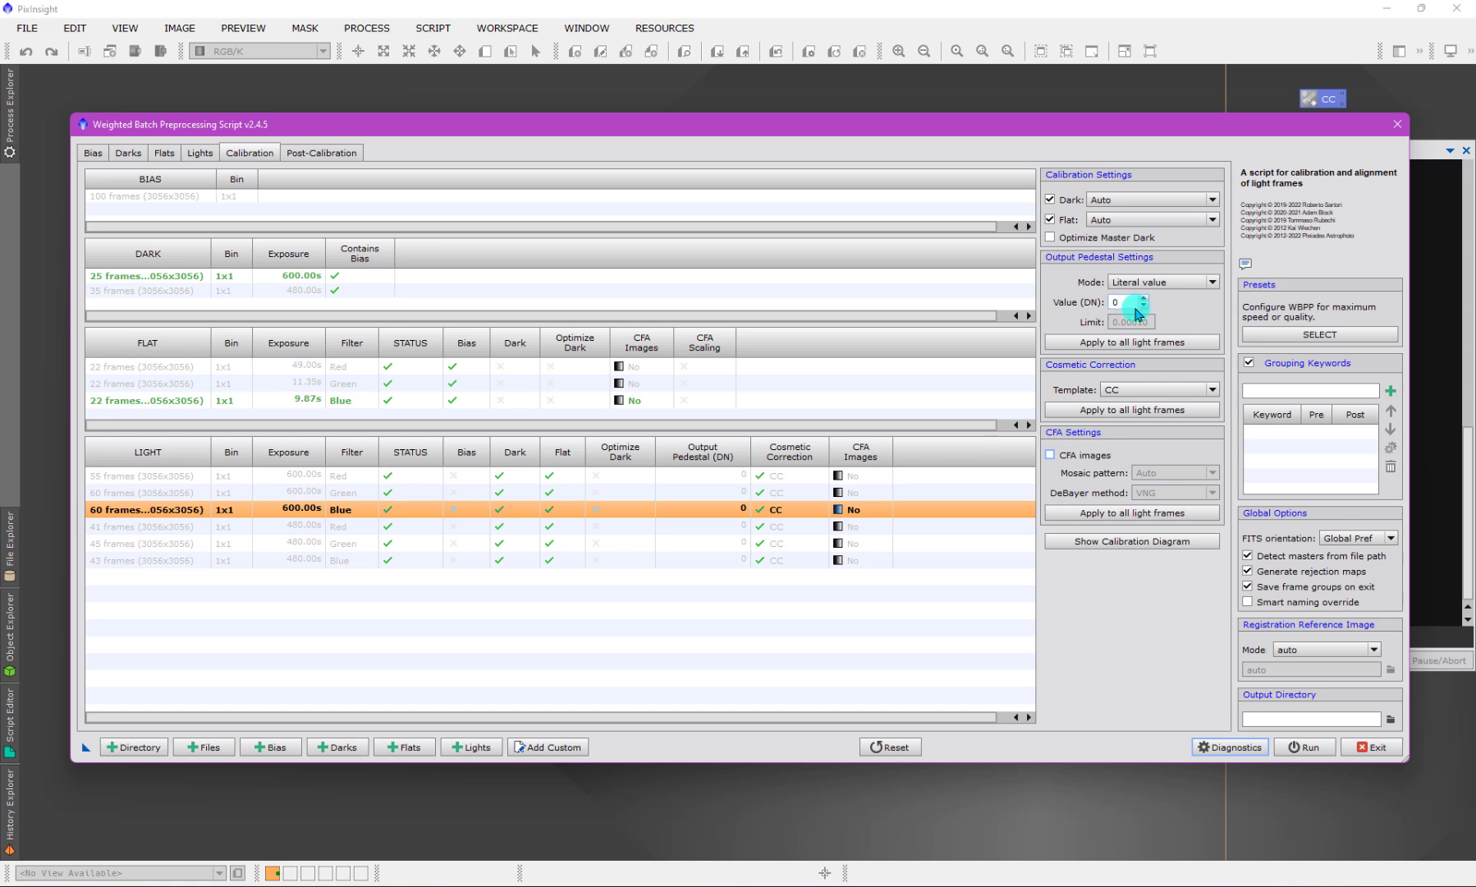
{"action": "left_click", "coordinate": [1174, 282]}
{"action": "left_click", "coordinate": [1165, 301]}
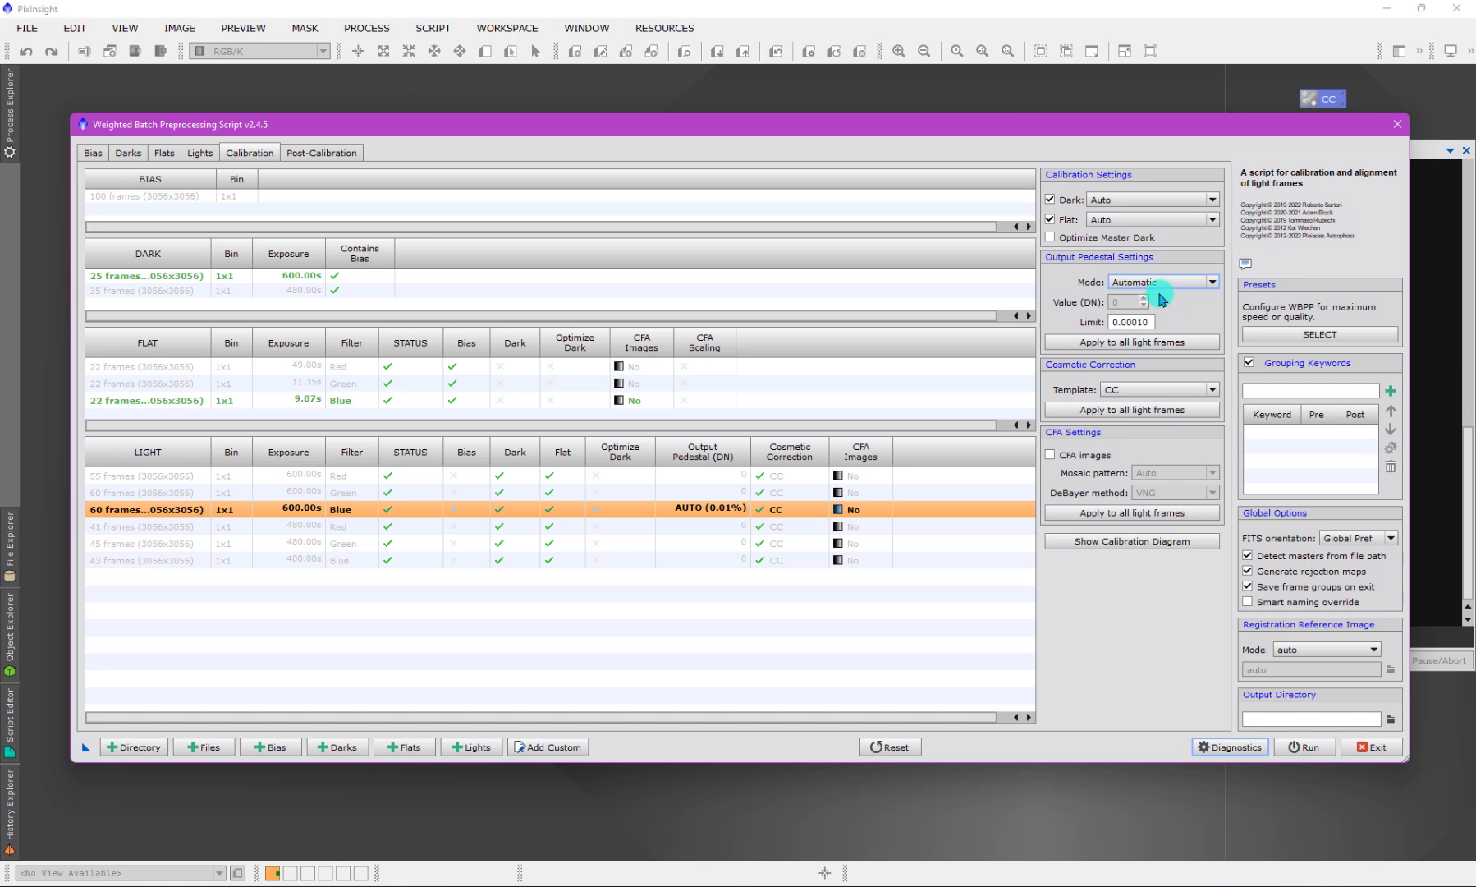
{"action": "left_click", "coordinate": [1165, 282]}
{"action": "left_click", "coordinate": [1166, 308]}
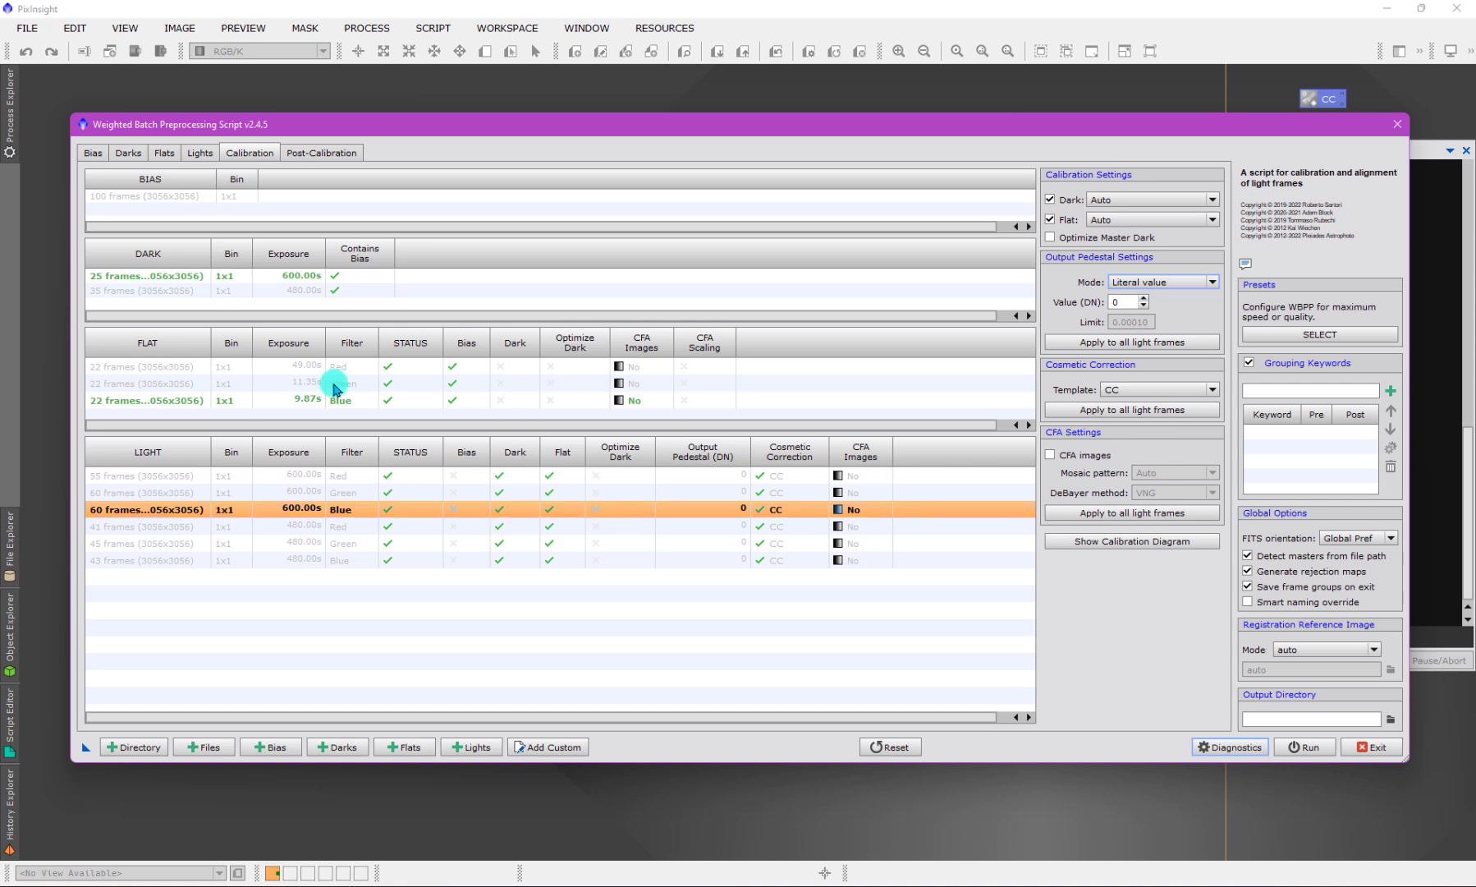
{"action": "left_click", "coordinate": [254, 277]}
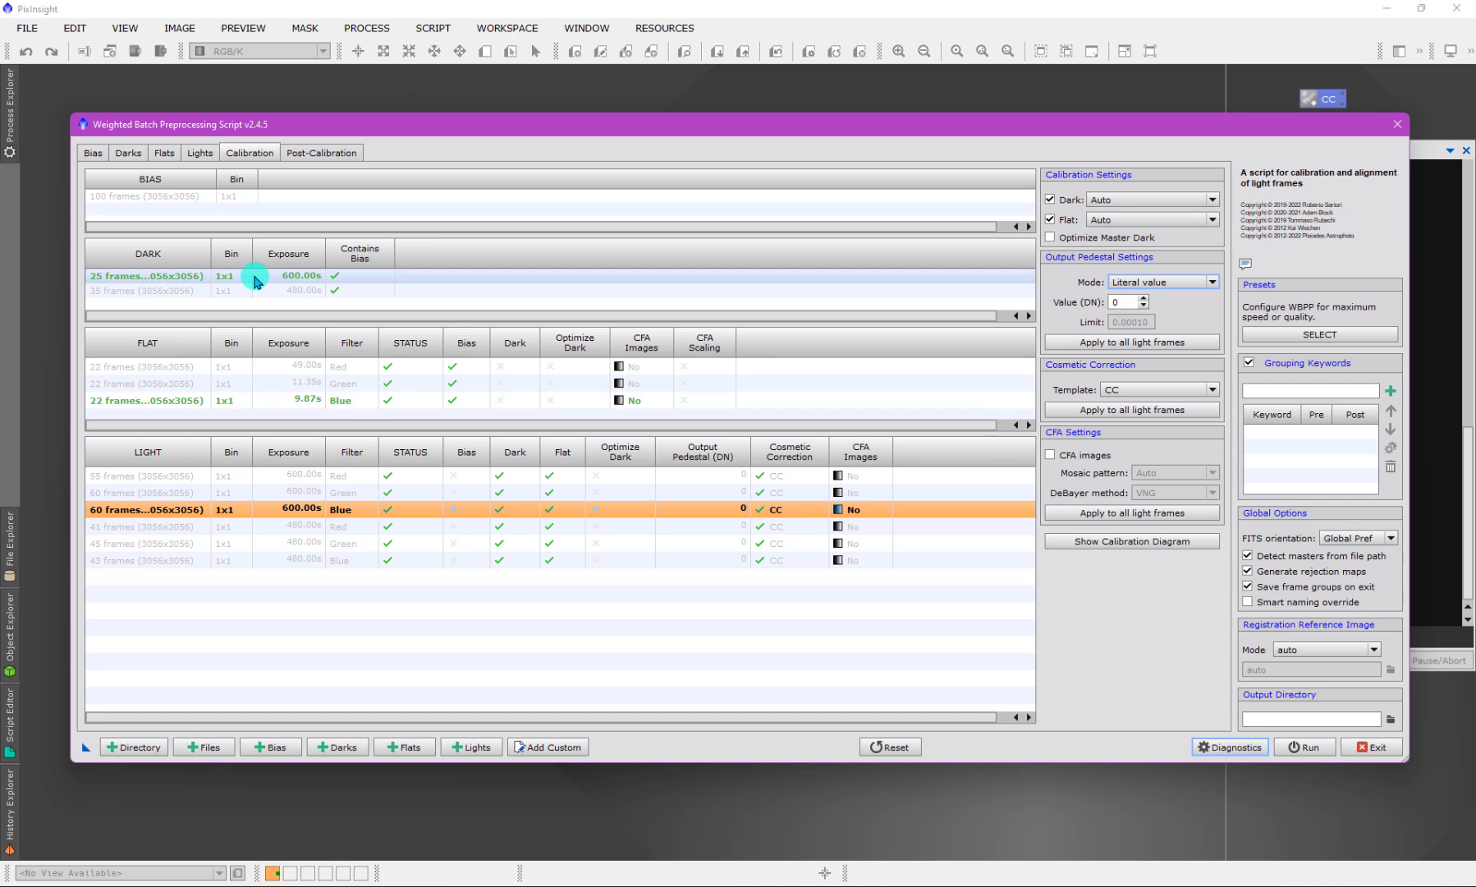
{"action": "left_click", "coordinate": [895, 383]}
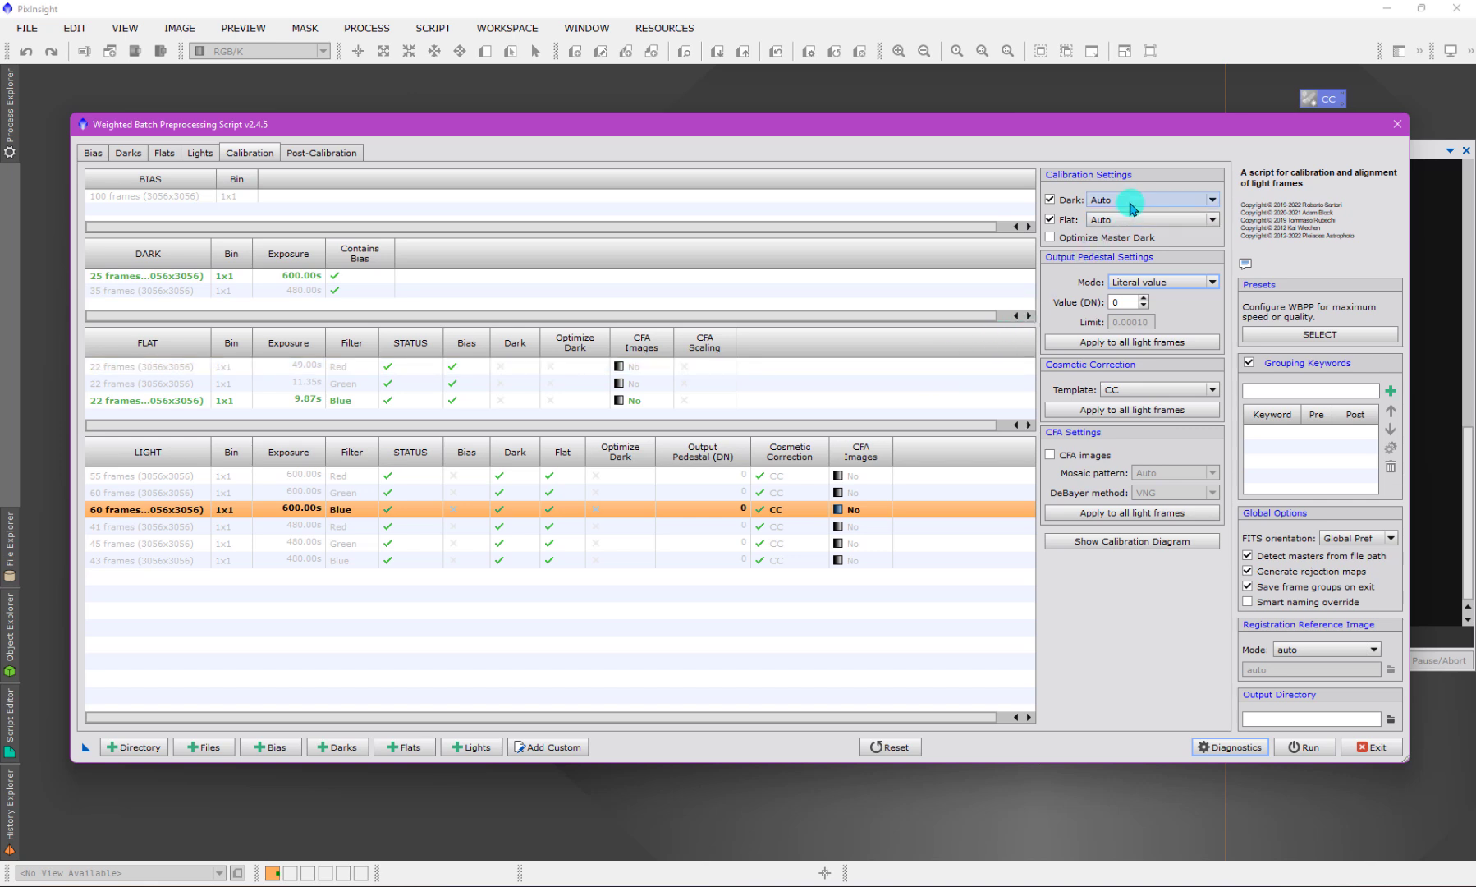
{"action": "left_click", "coordinate": [1131, 202]}
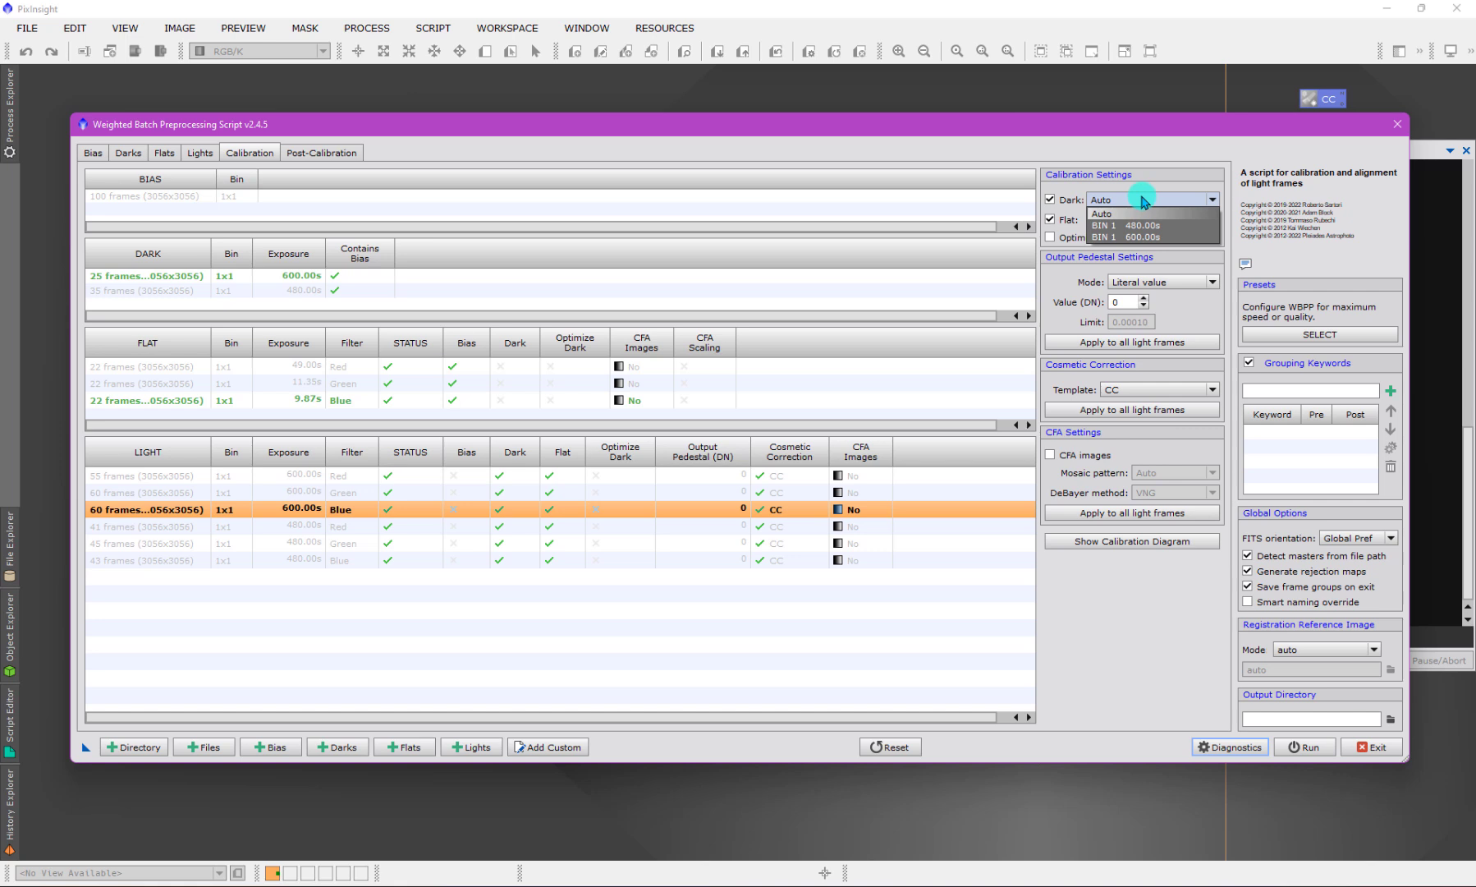
{"action": "left_click", "coordinate": [1152, 202]}
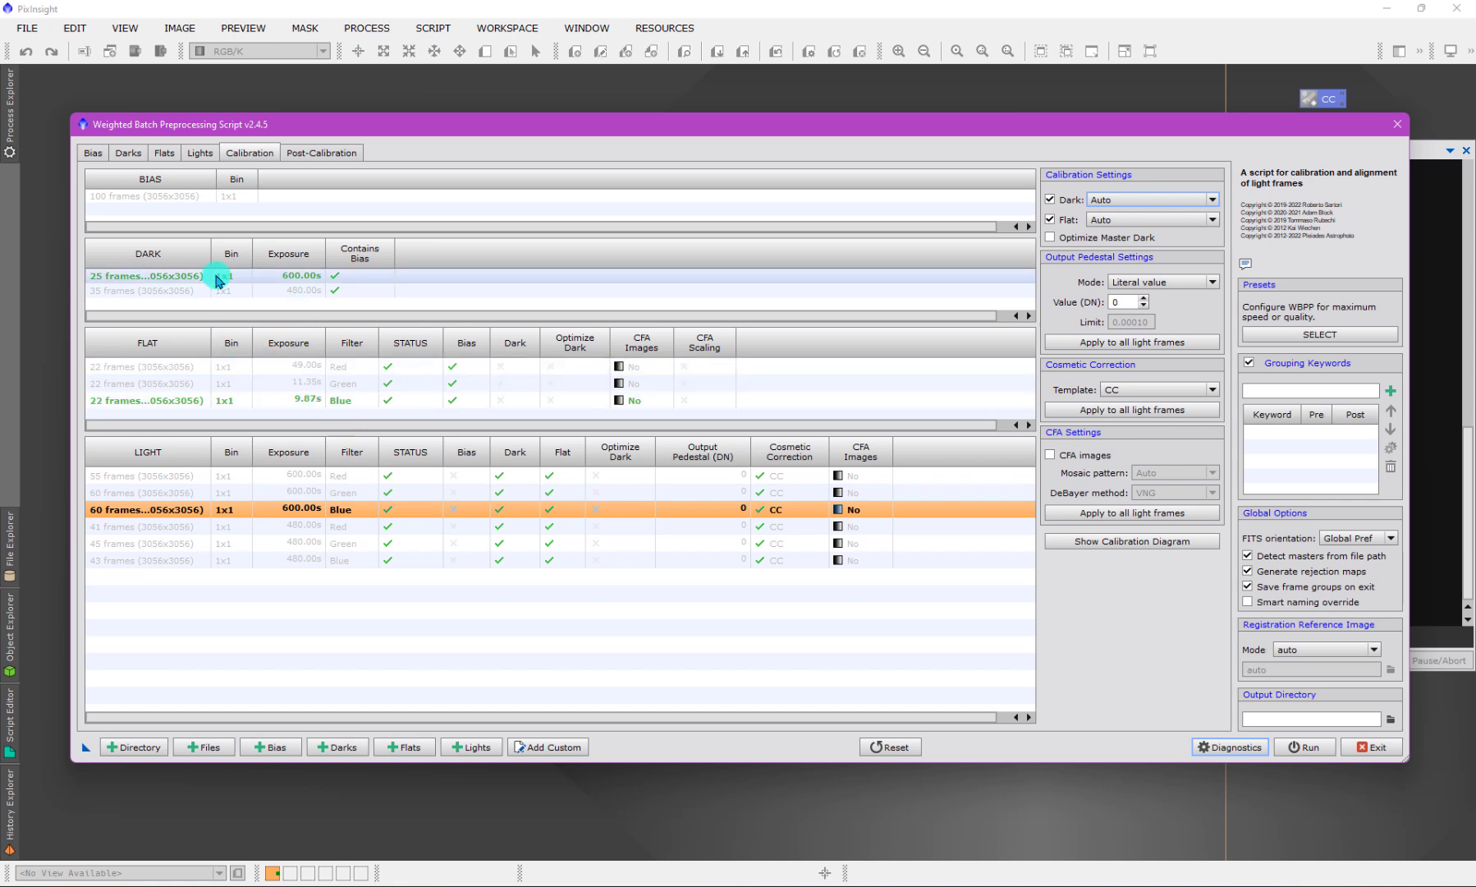
{"action": "left_click", "coordinate": [1098, 220]}
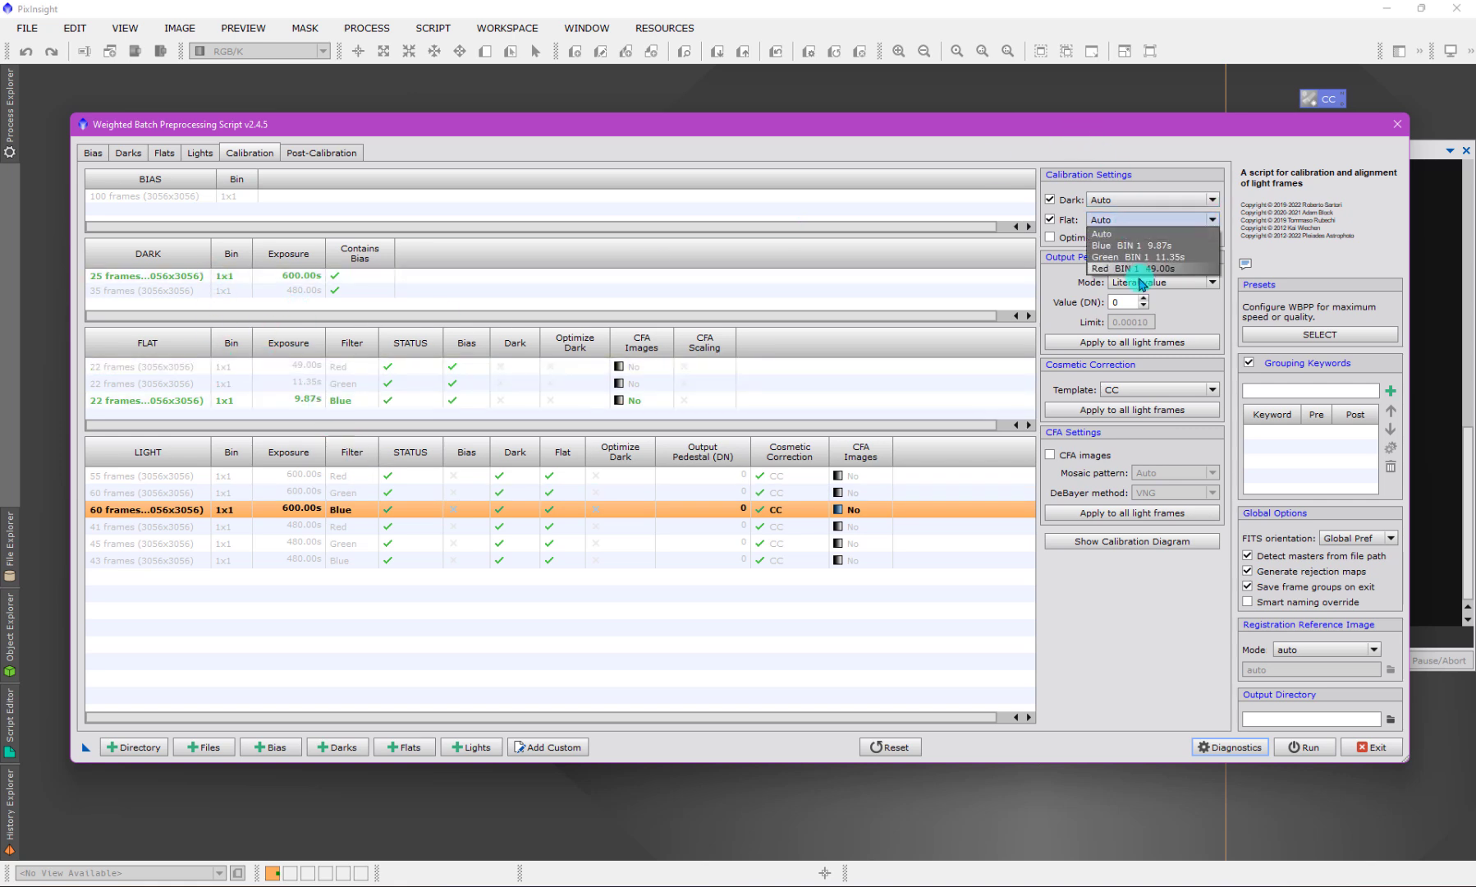
{"action": "left_click", "coordinate": [1142, 226]}
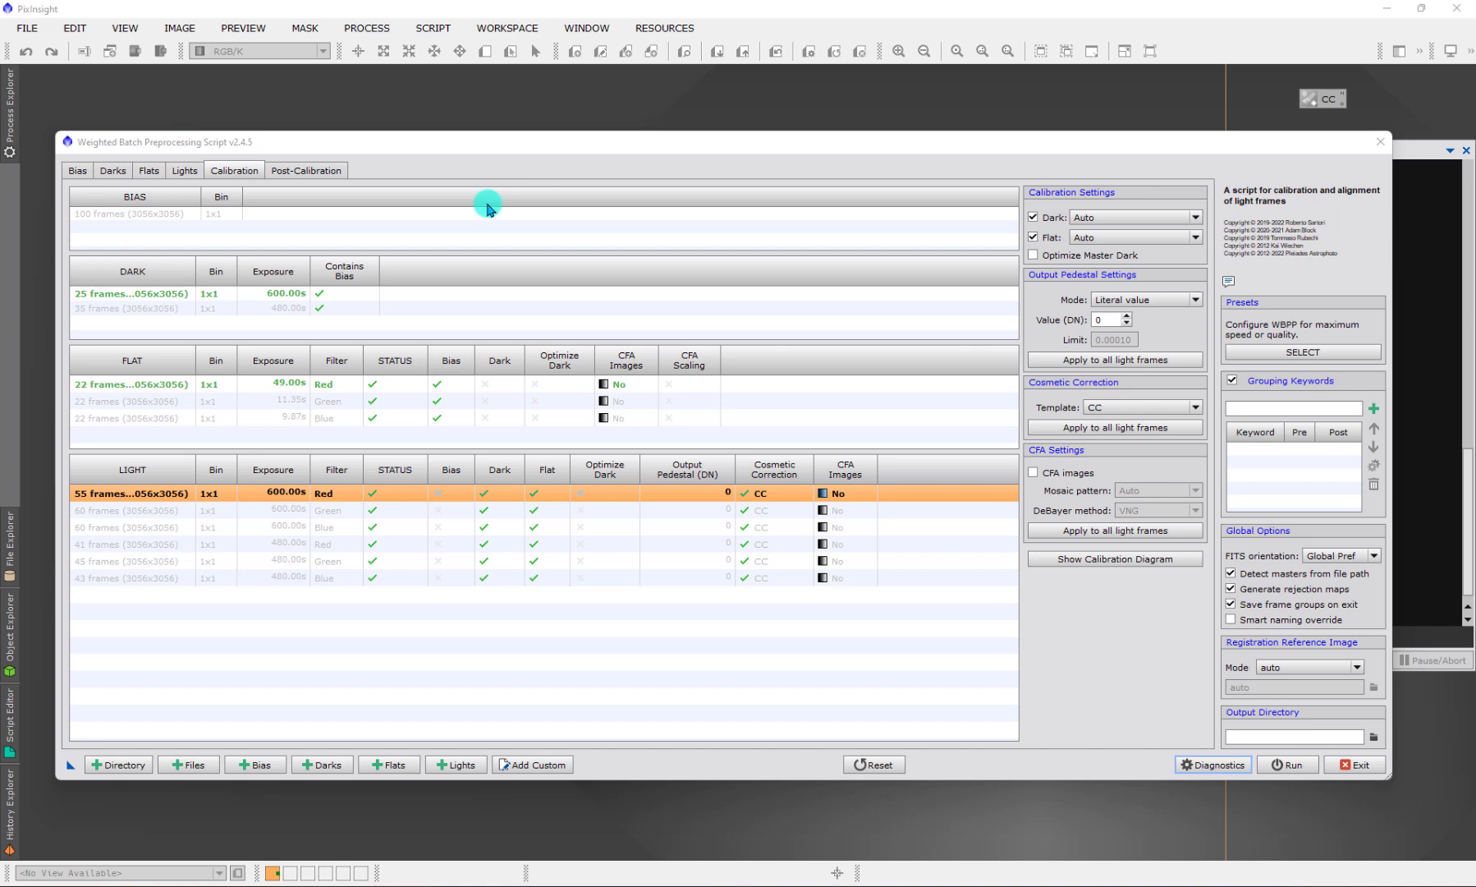
{"action": "left_click", "coordinate": [312, 170]}
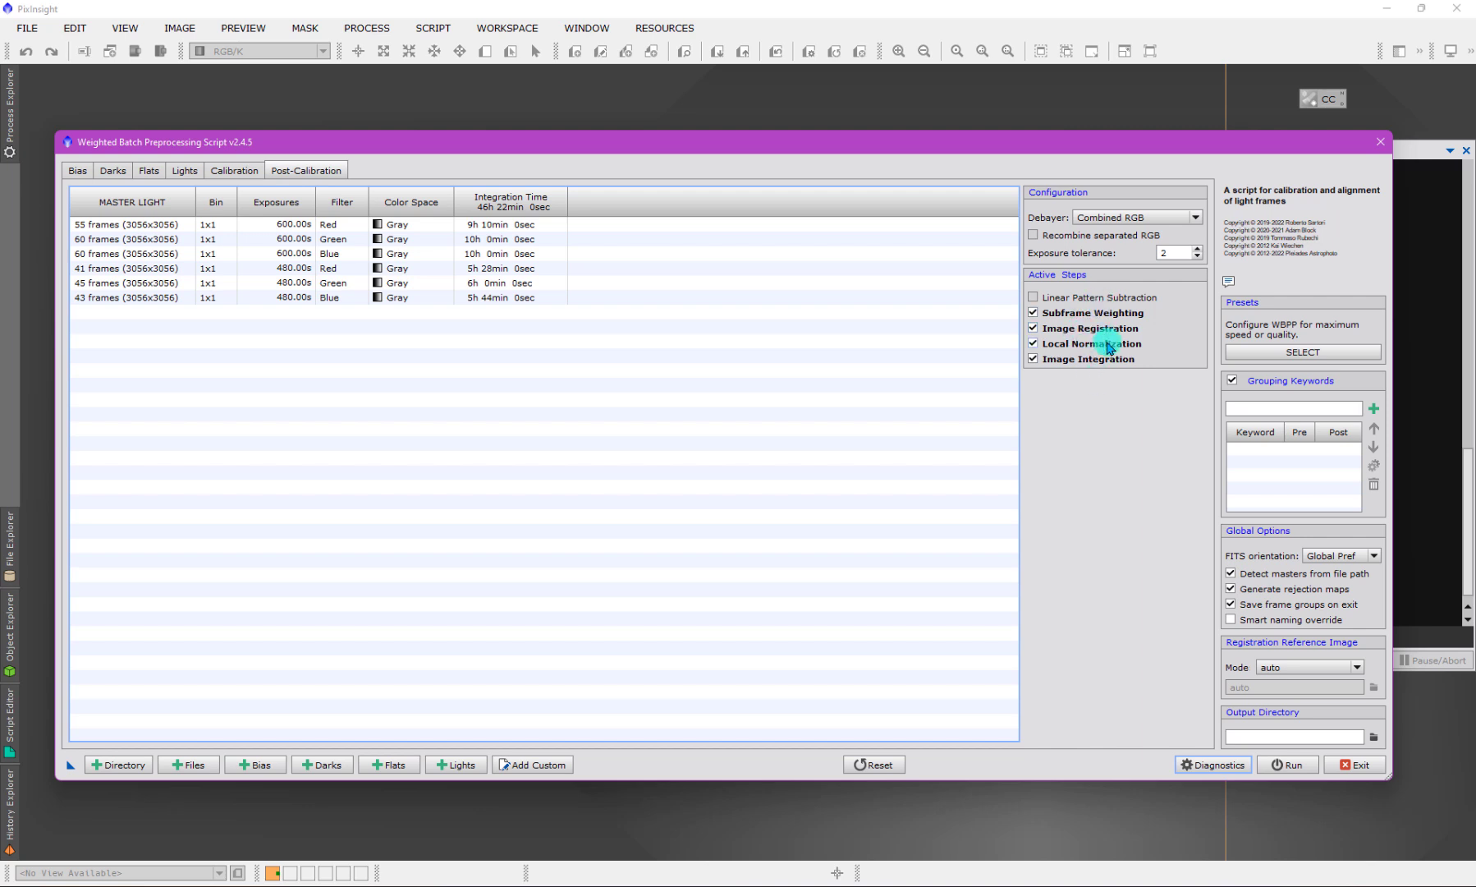
{"action": "mouse_move", "coordinate": [1110, 350]}
{"action": "left_click", "coordinate": [236, 171]}
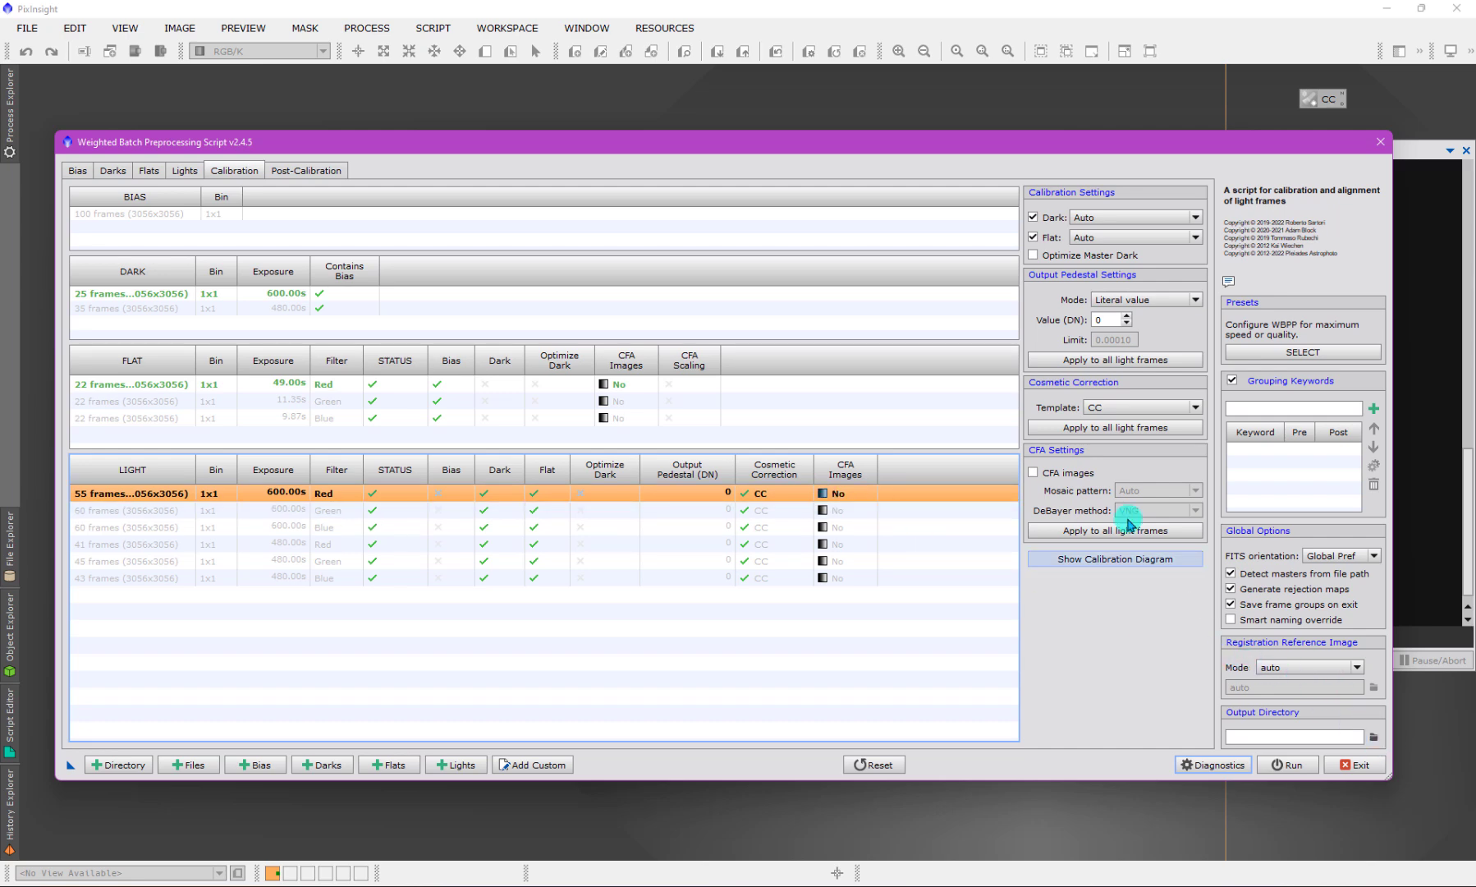
{"action": "left_click", "coordinate": [185, 170]}
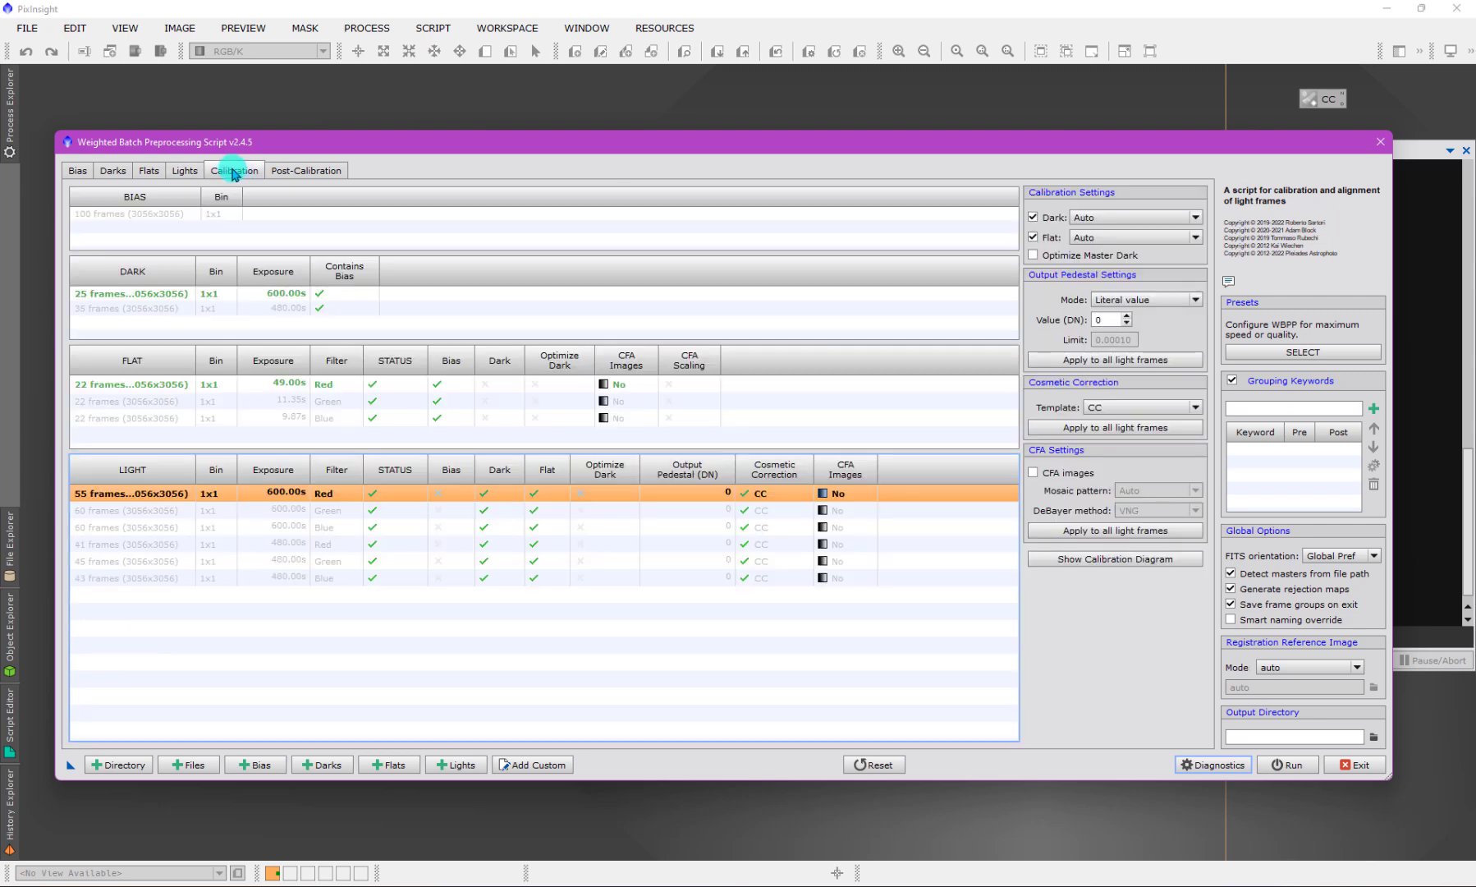
{"action": "left_click", "coordinate": [234, 171]}
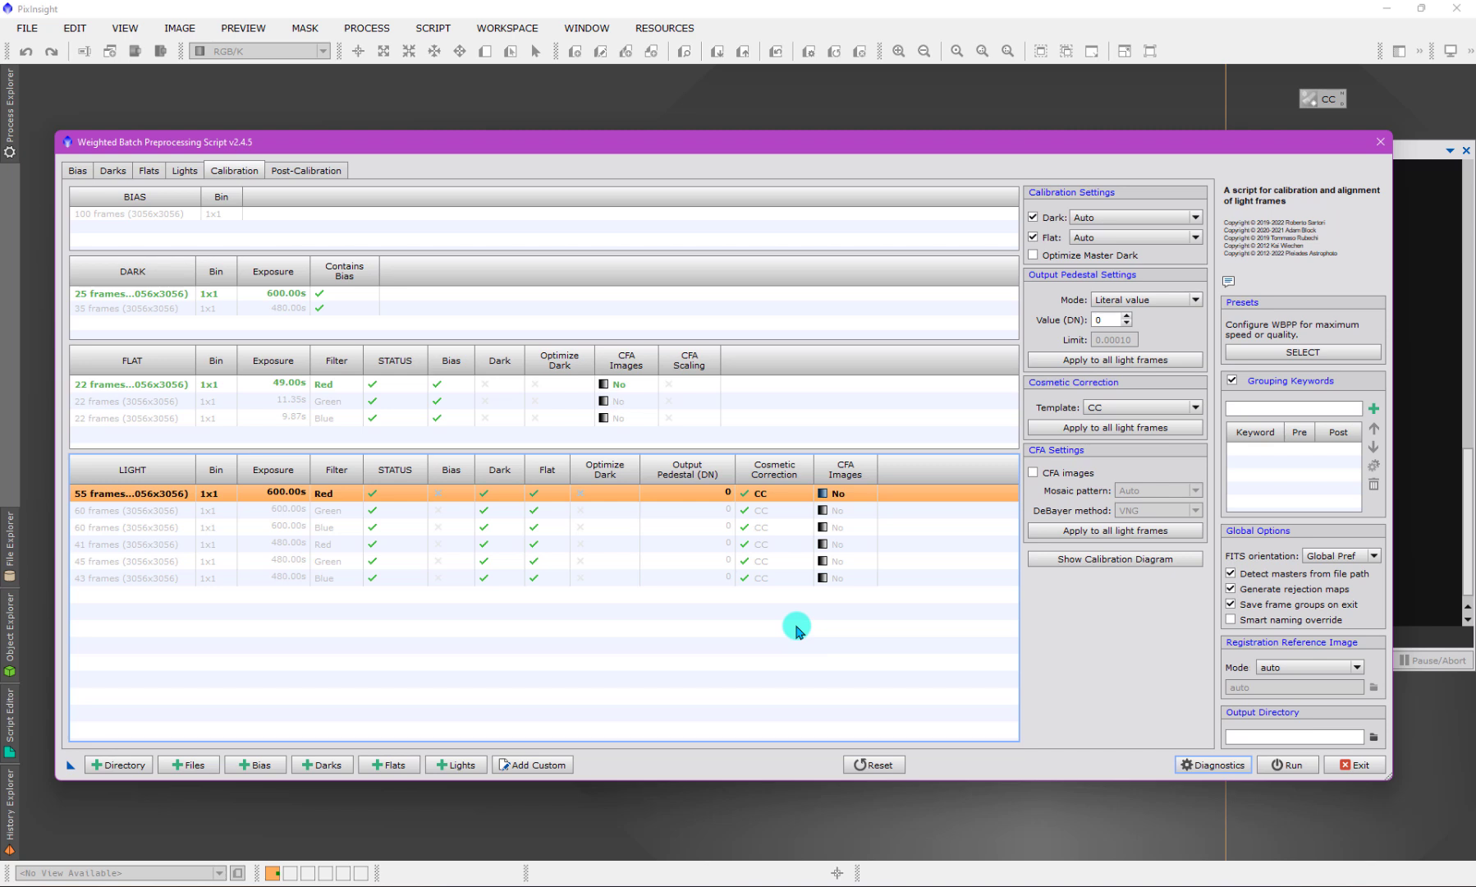
Step: Close the script and open the calibrated folder under Results_DracoNeb in Open Image Files
{"action": "left_click", "coordinate": [1355, 764]}
{"action": "double_click", "coordinate": [548, 335]}
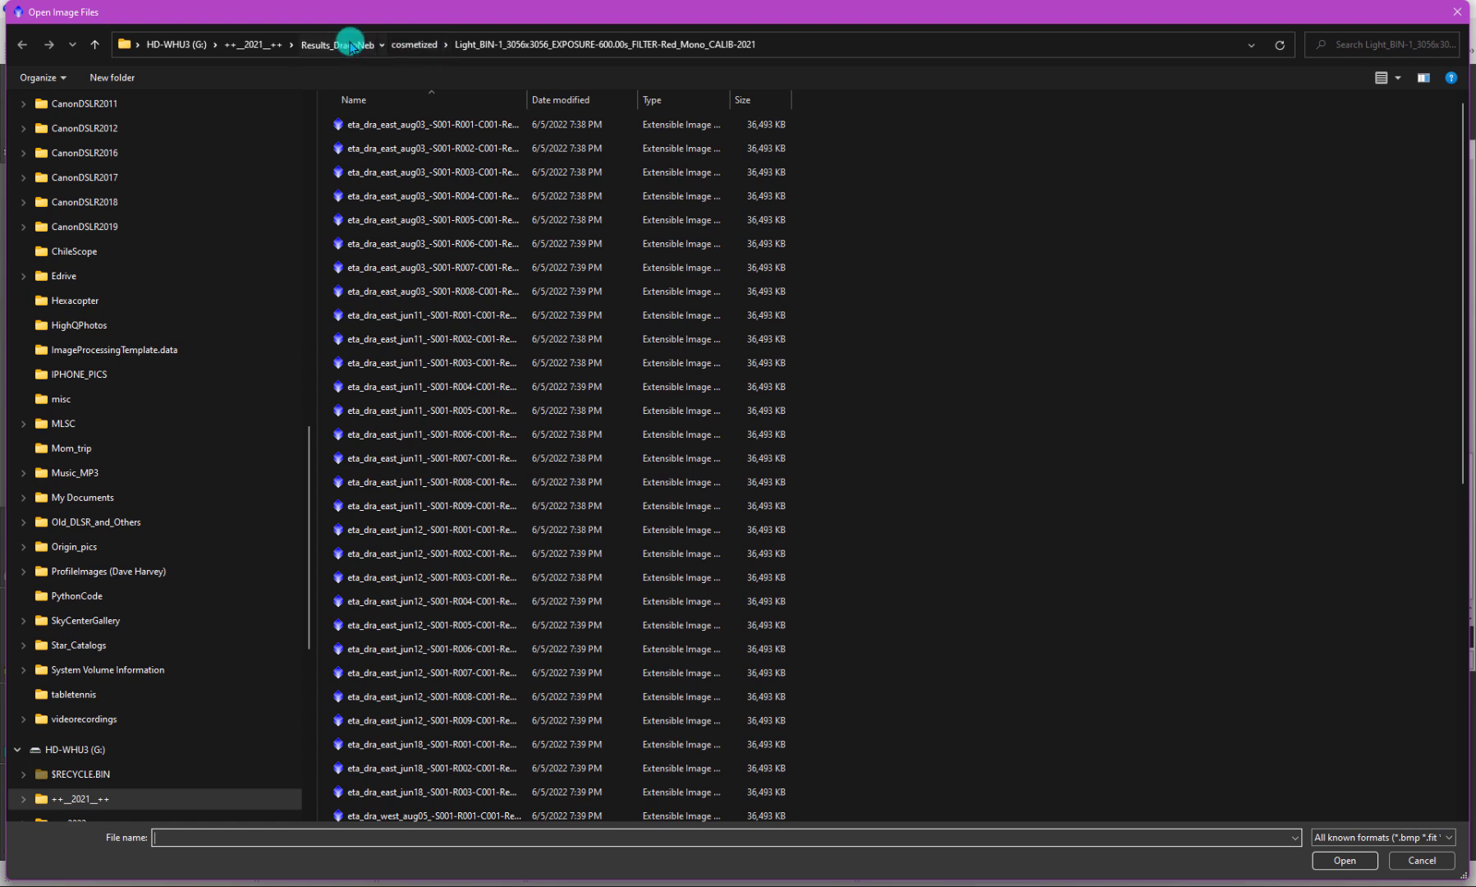
{"action": "left_click", "coordinate": [354, 45]}
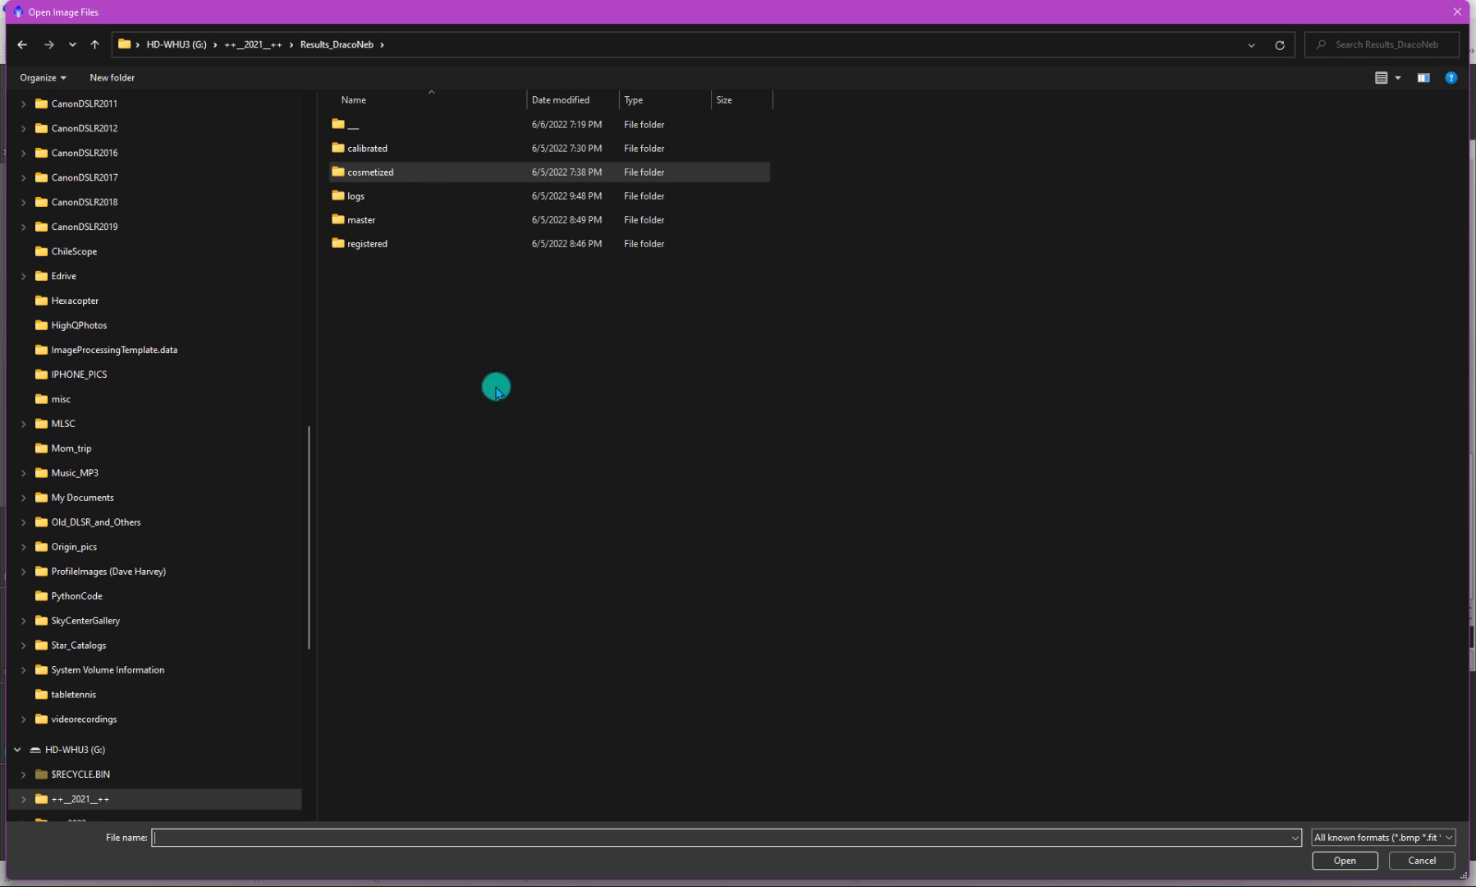
{"action": "double_click", "coordinate": [375, 149]}
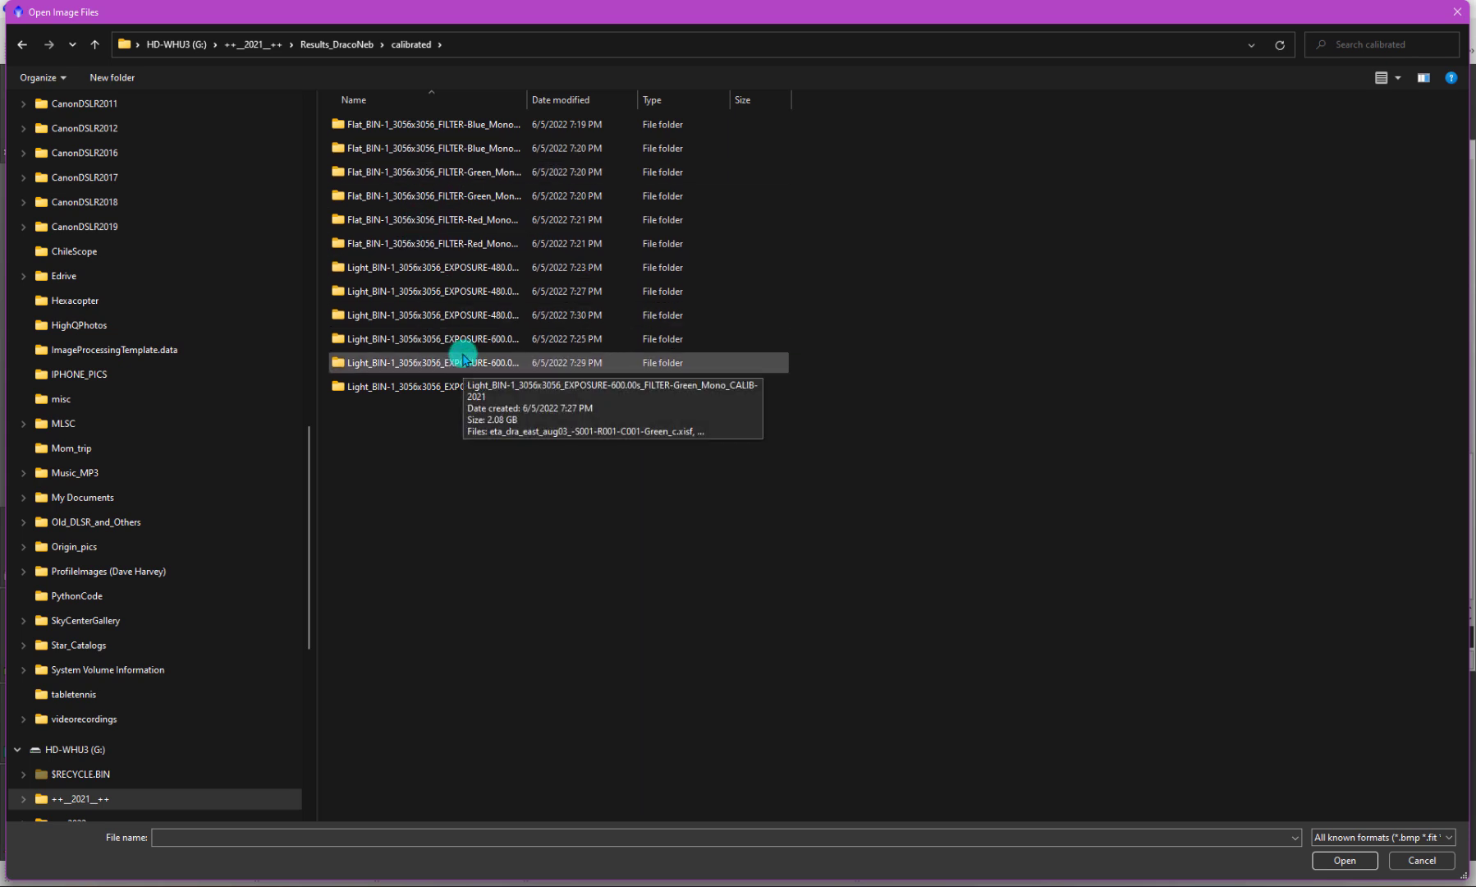
Step: Inspect a 480s calibrated light folder with a widened Name column, then return to Results_DracoNeb
{"action": "double_click", "coordinate": [462, 316]}
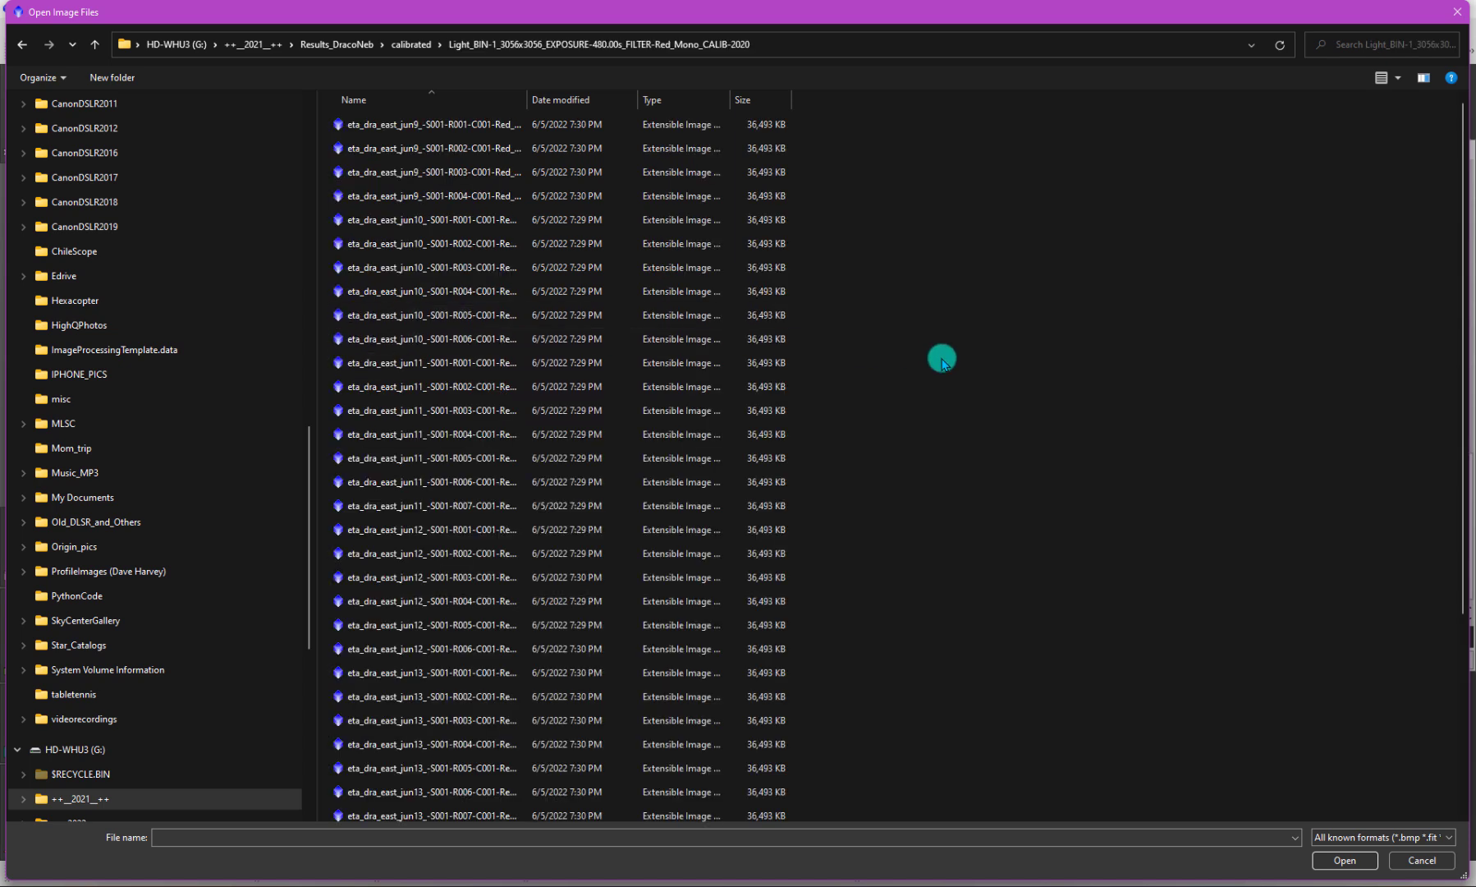
{"action": "left_click_drag", "start_coordinate": [527, 99], "coordinate": [687, 115]}
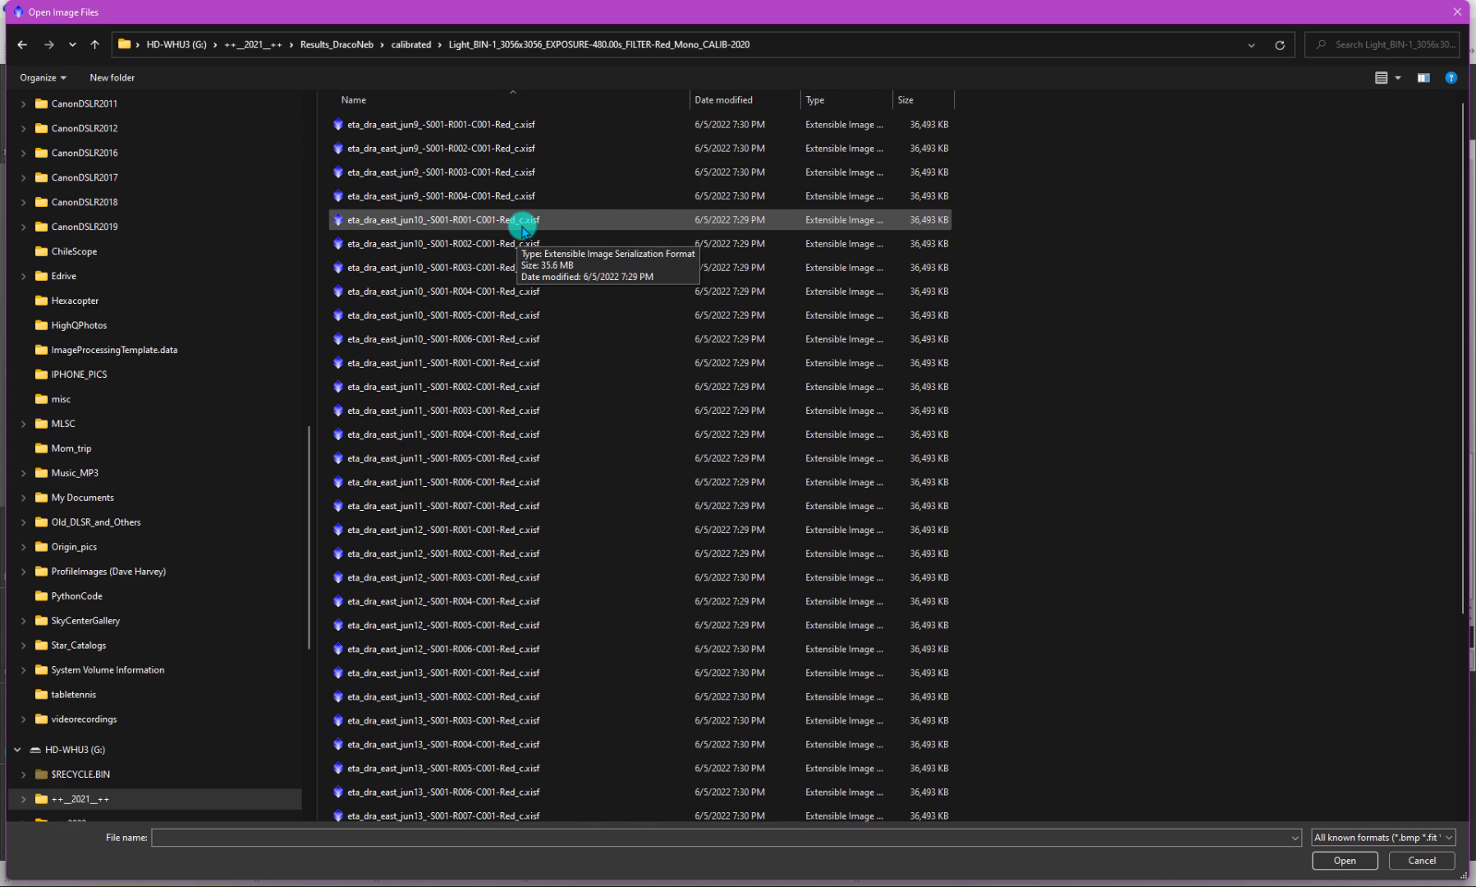
{"action": "left_click", "coordinate": [407, 48]}
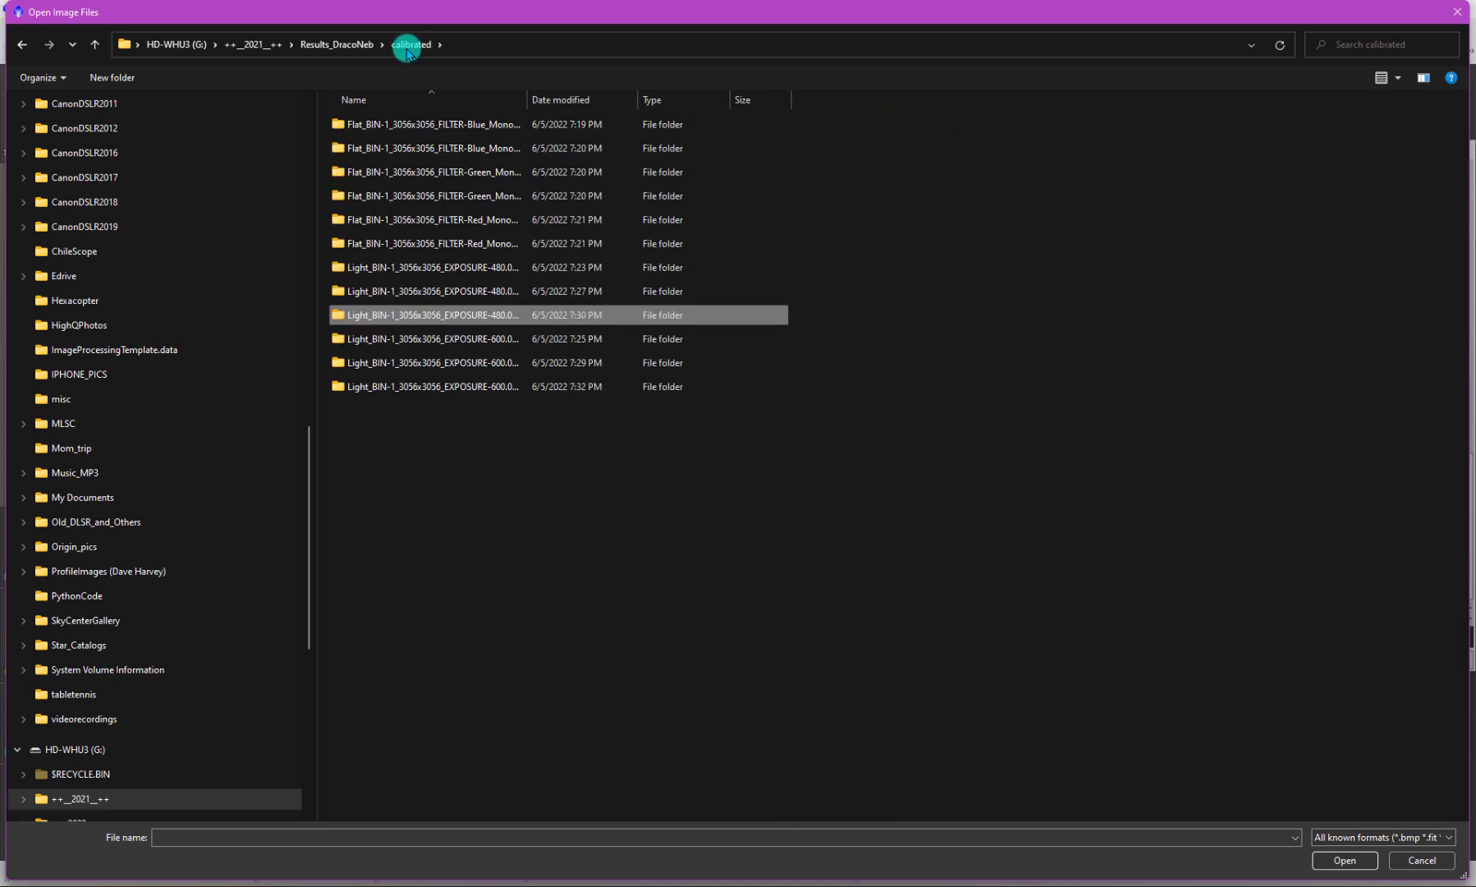
{"action": "left_click", "coordinate": [338, 45]}
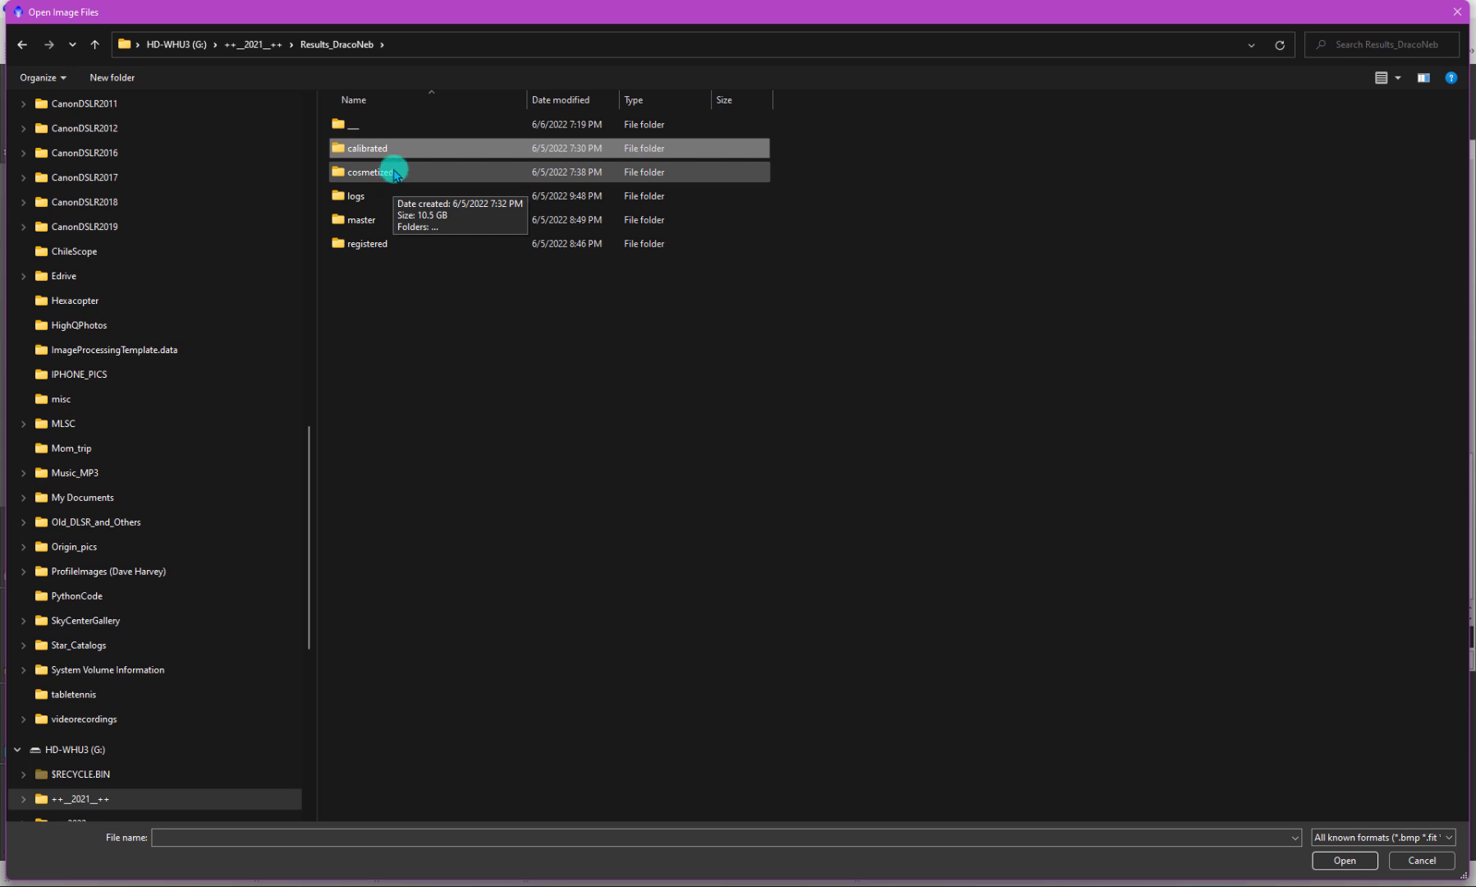
{"action": "double_click", "coordinate": [395, 174]}
{"action": "double_click", "coordinate": [461, 218]}
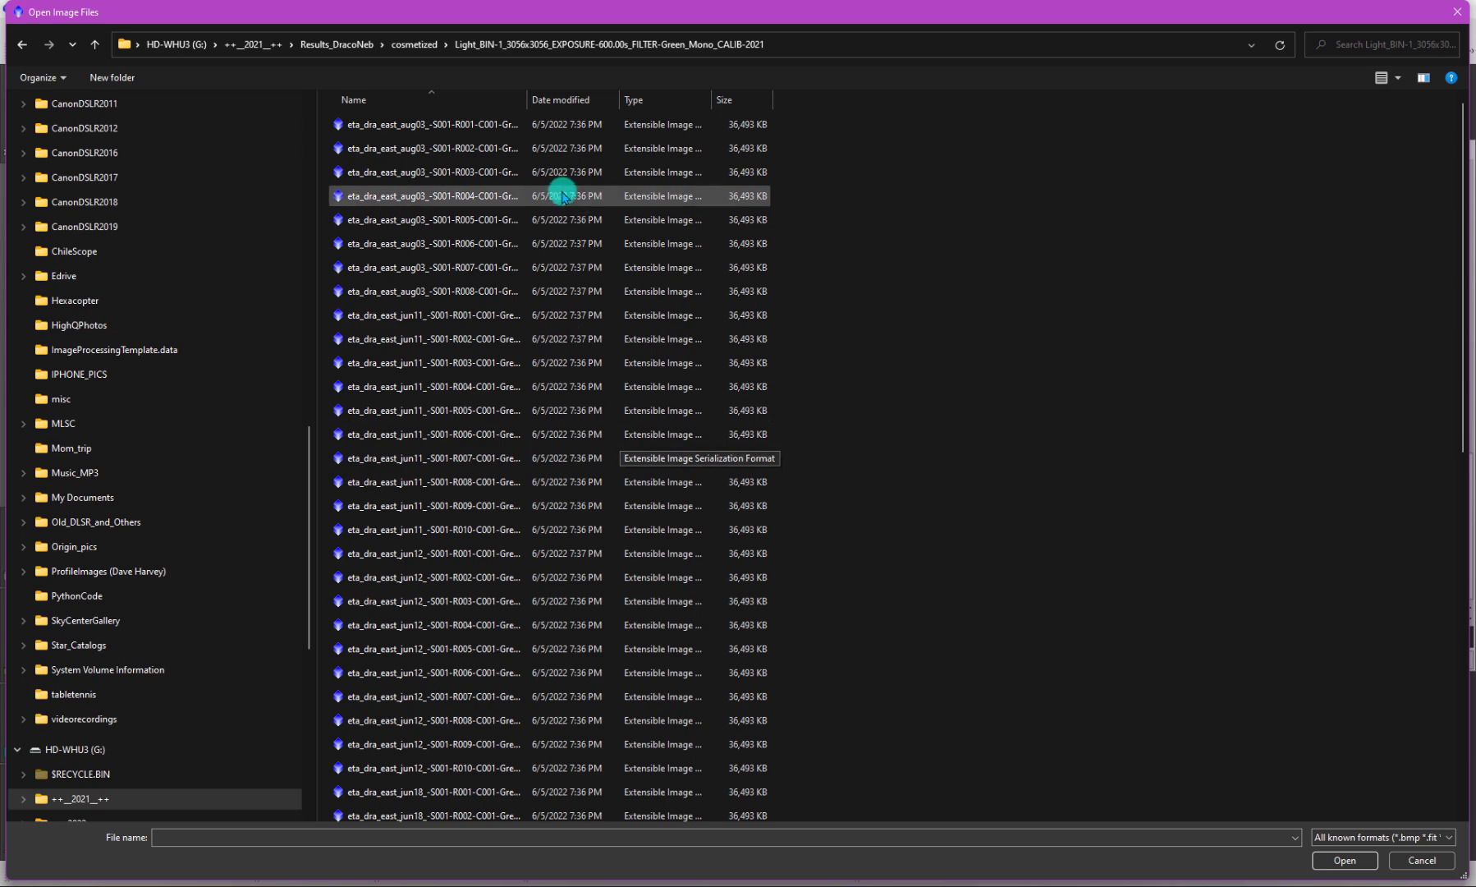
{"action": "left_click_drag", "start_coordinate": [527, 99], "coordinate": [696, 115]}
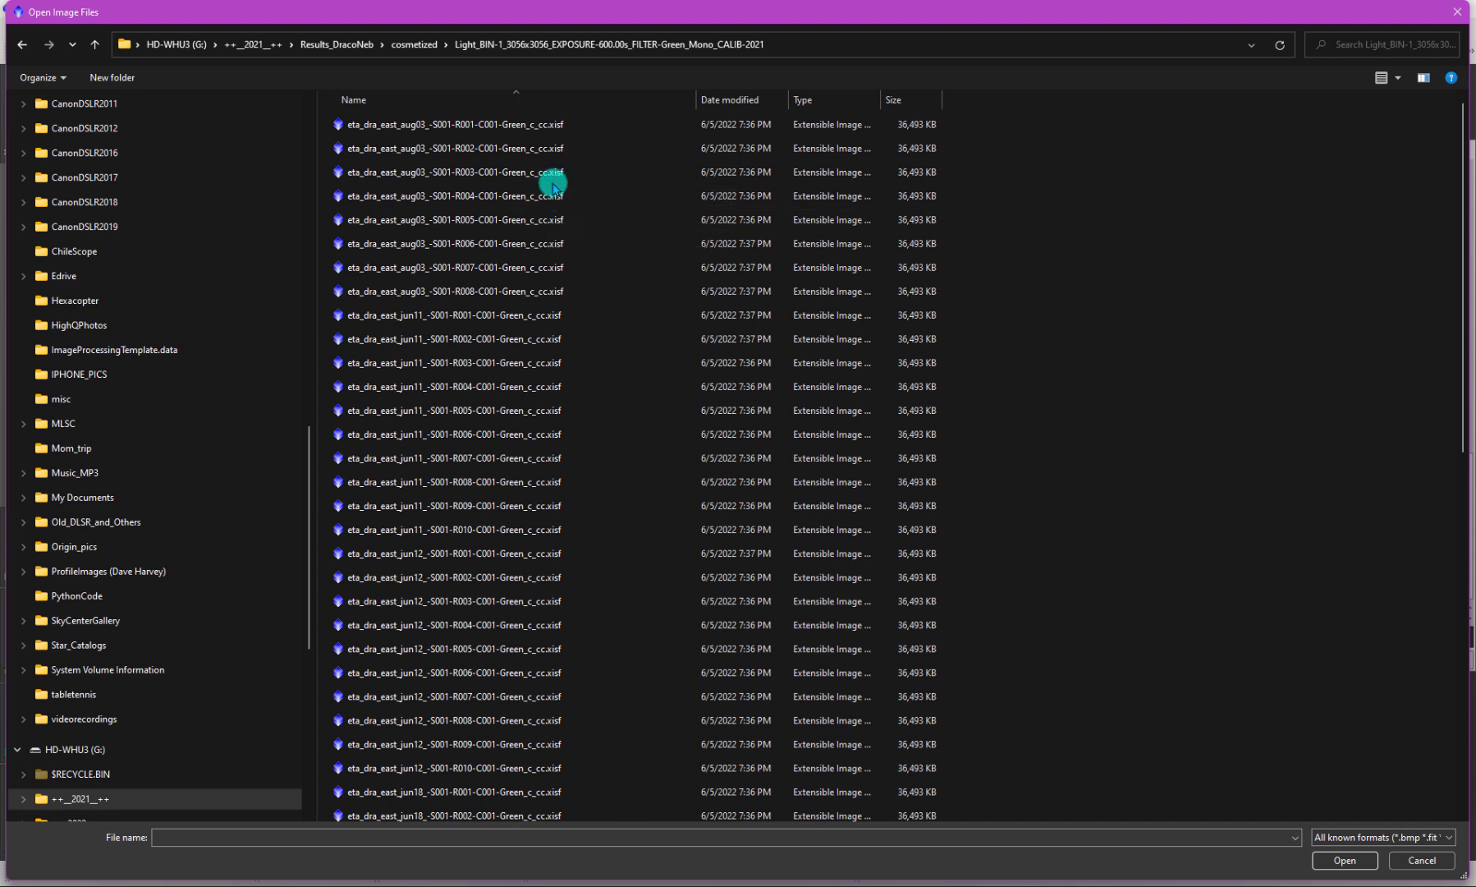
{"action": "left_click", "coordinate": [404, 46]}
{"action": "left_click", "coordinate": [343, 44]}
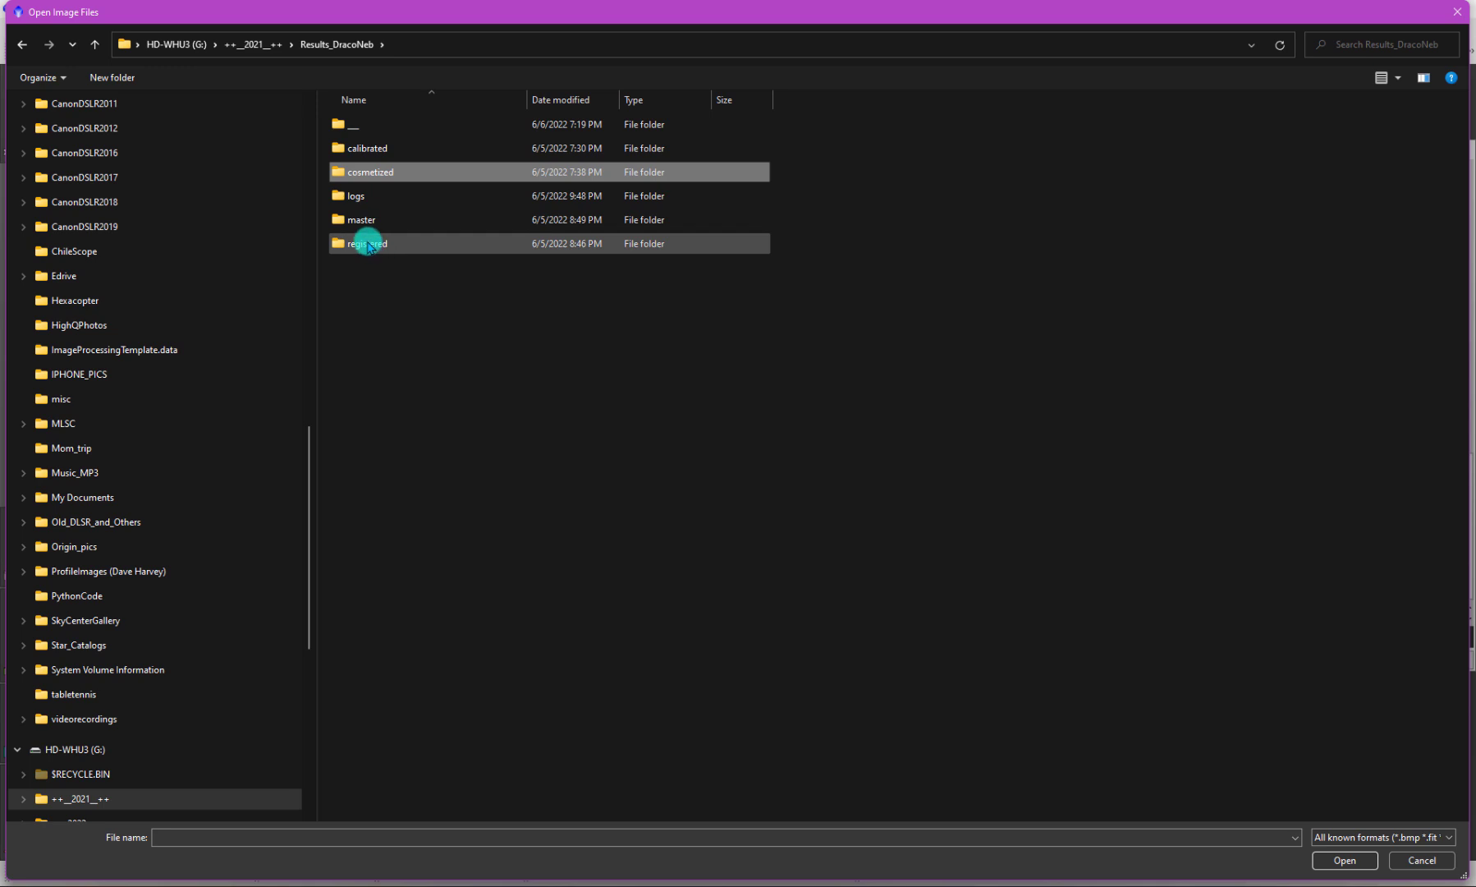
Step: Inspect the registered Green 600s light folder with full file names, then return to Results_DracoNeb
{"action": "double_click", "coordinate": [368, 244]}
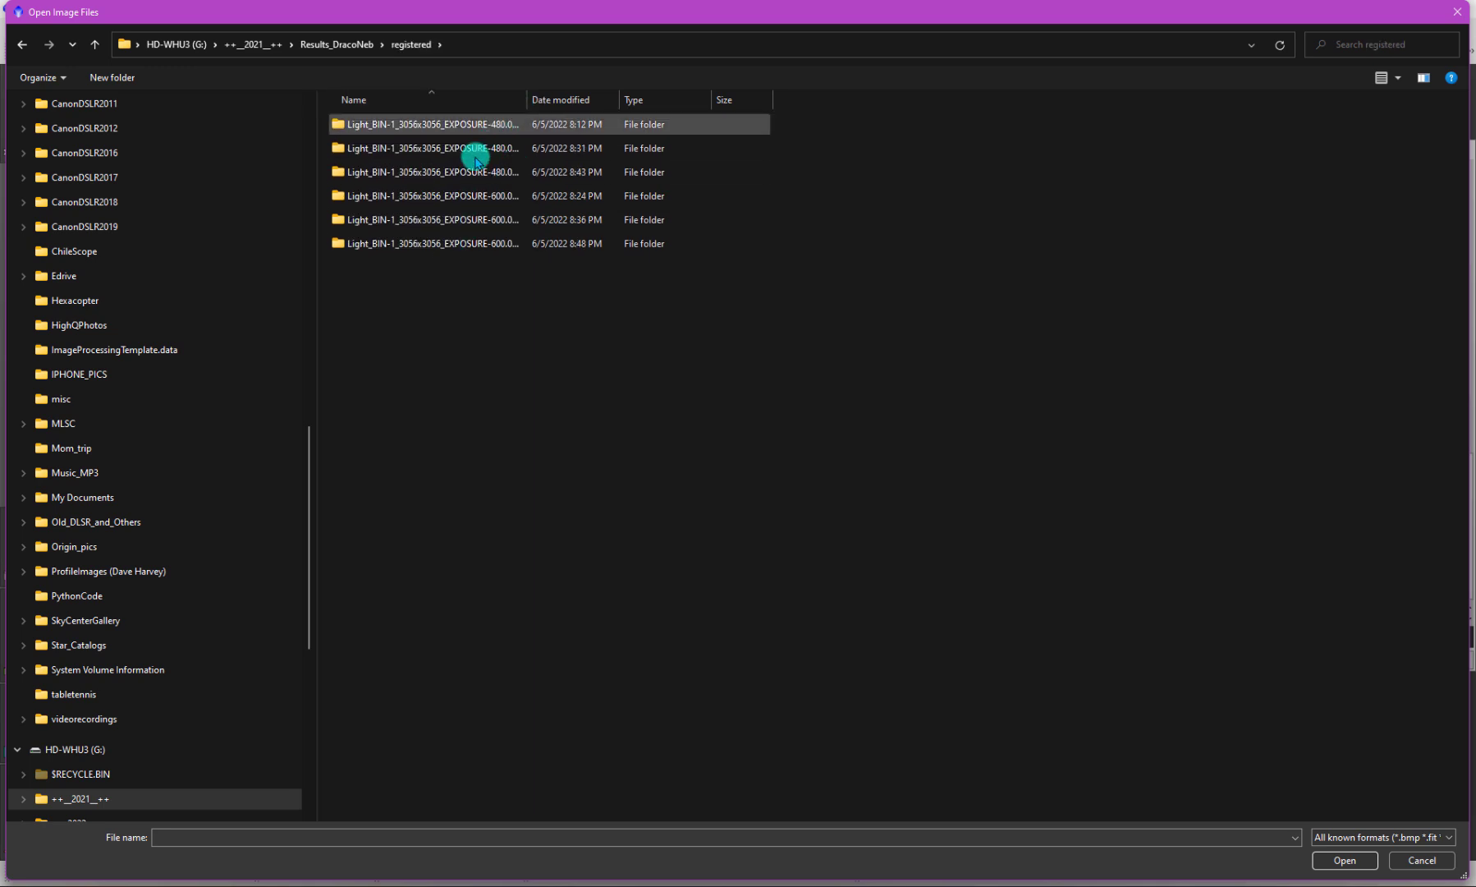
{"action": "double_click", "coordinate": [472, 219]}
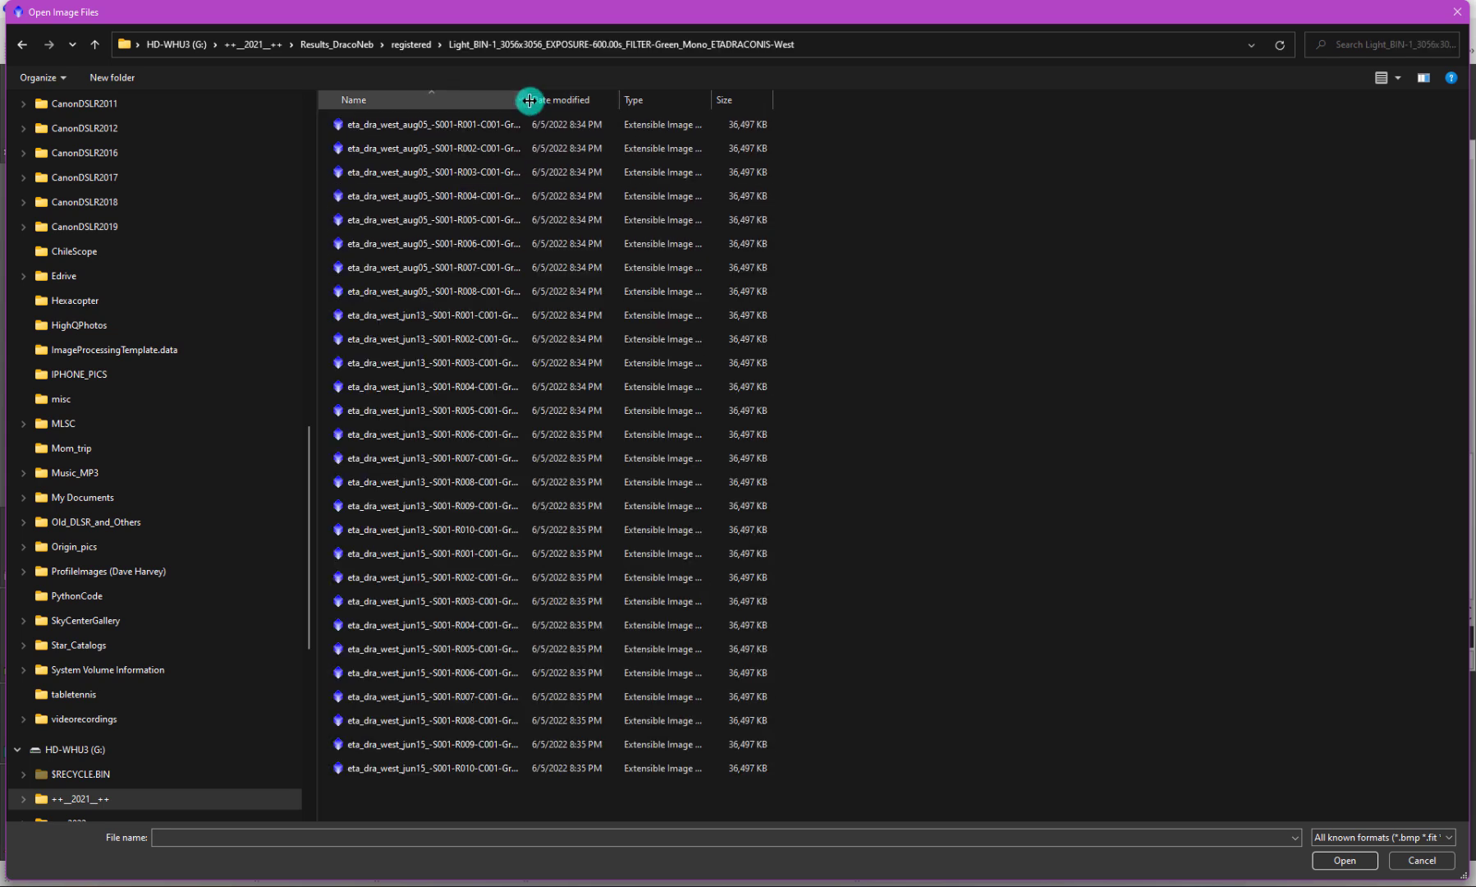
{"action": "left_click_drag", "start_coordinate": [527, 99], "coordinate": [711, 100]}
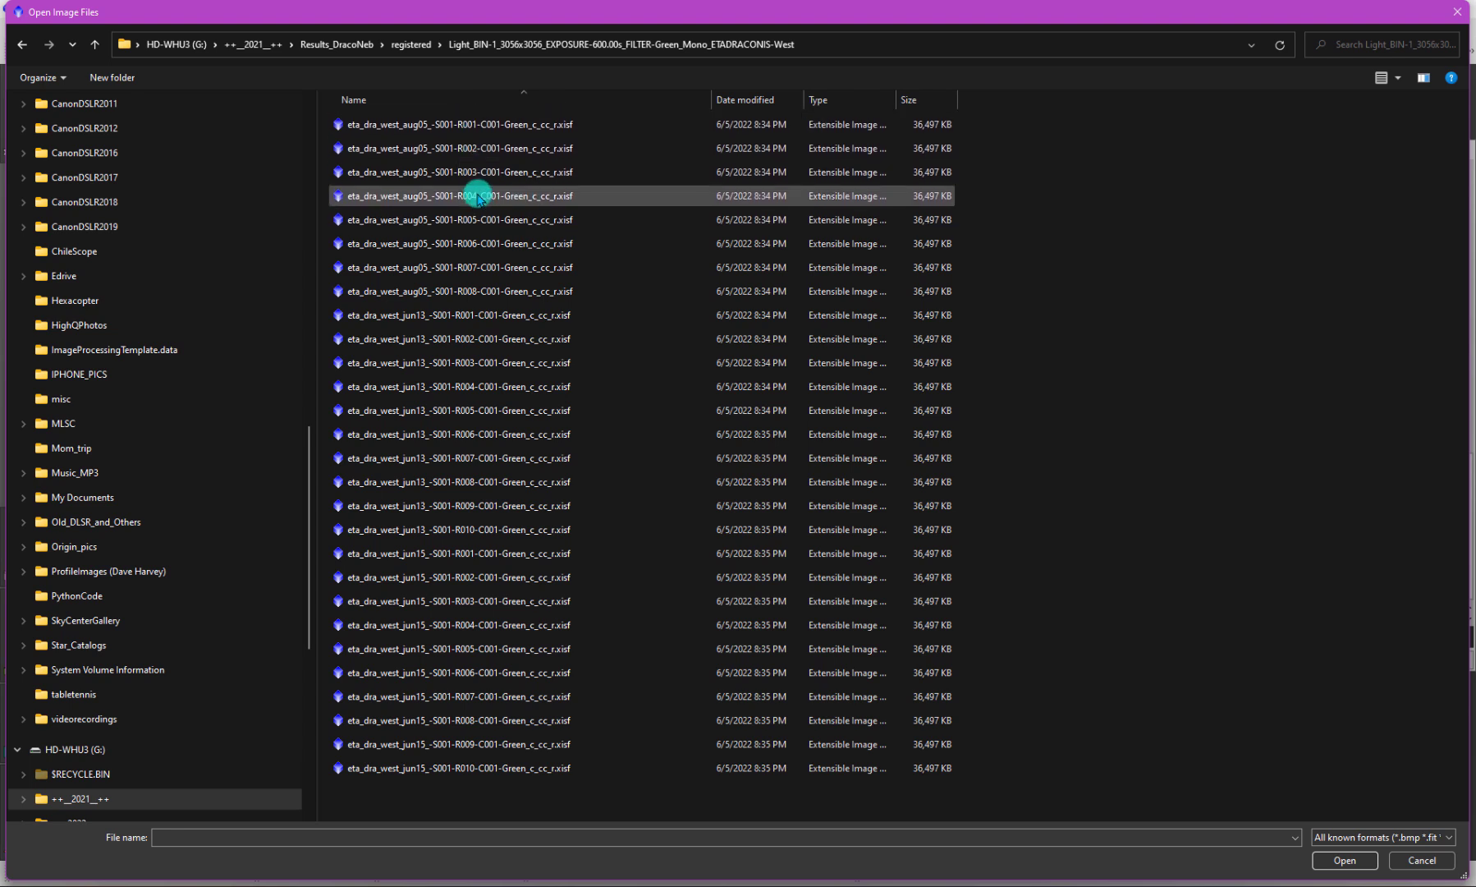
{"action": "left_click", "coordinate": [407, 44]}
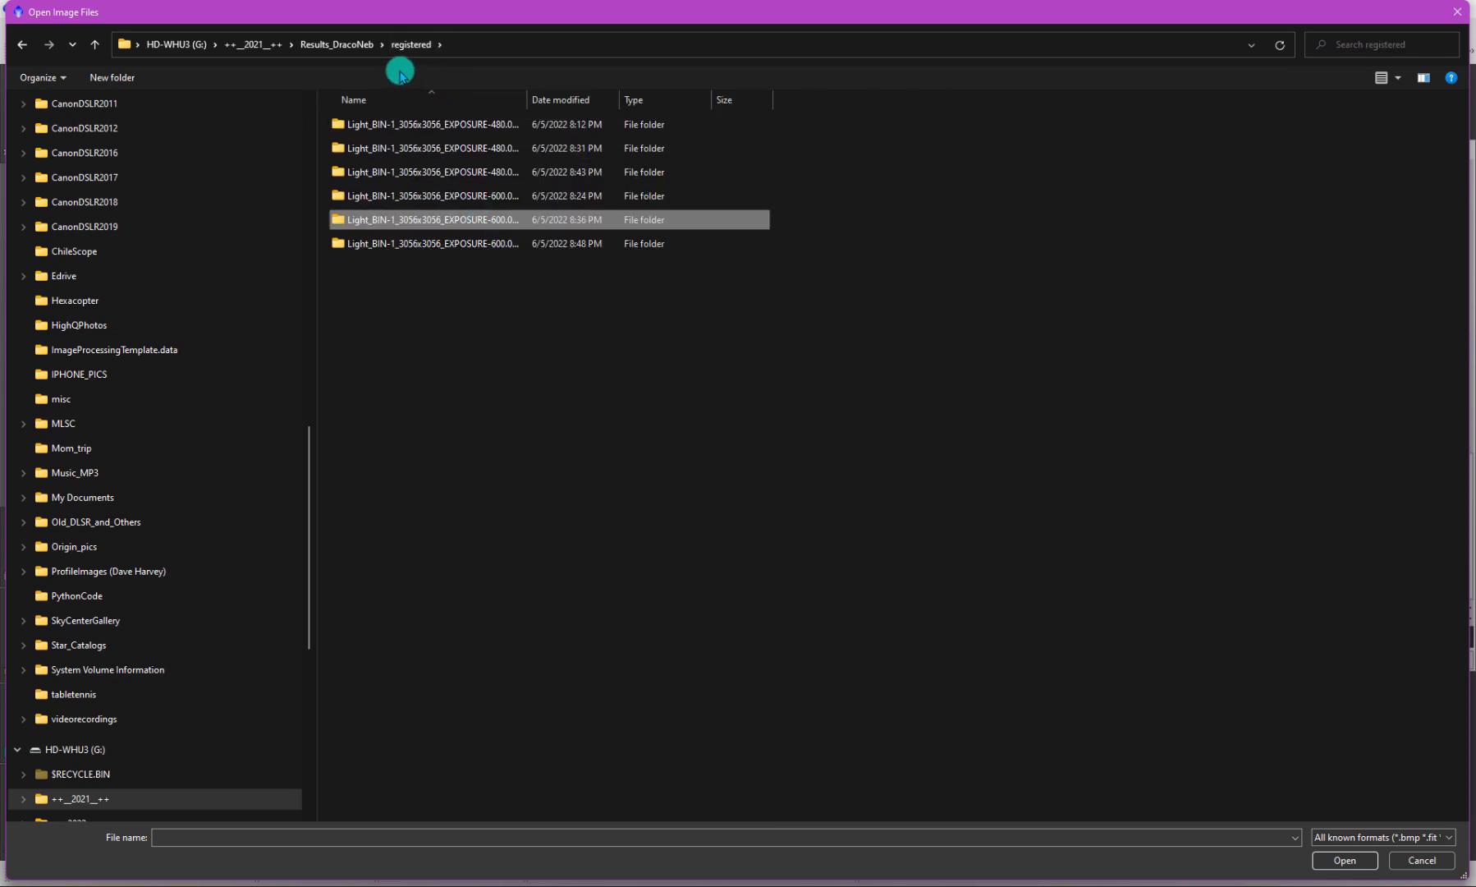
{"action": "left_click", "coordinate": [362, 49]}
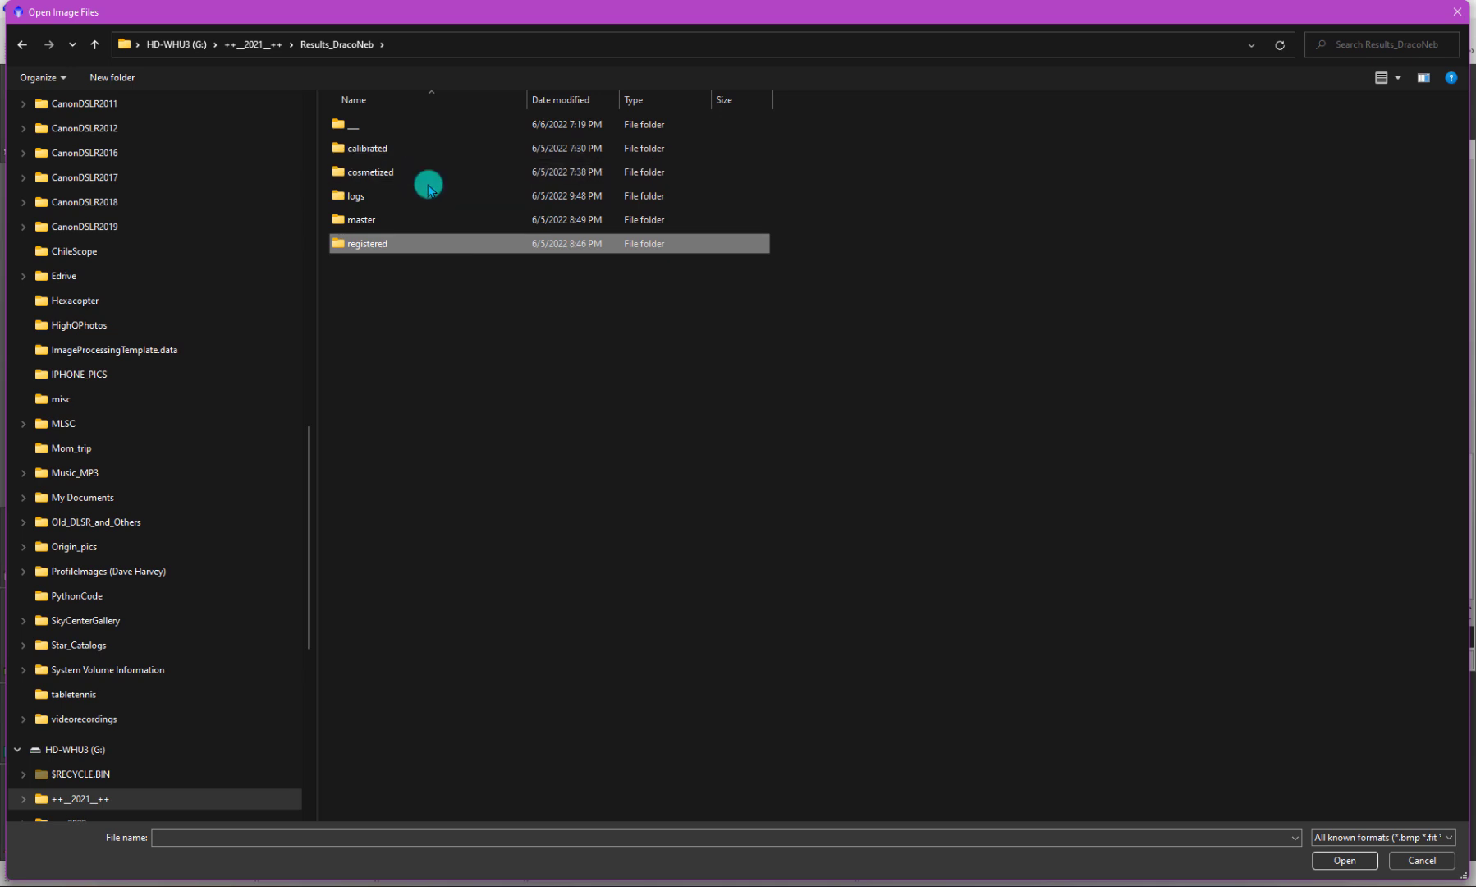
Step: Cancel the Open Image Files dialog, leaving the Process Console visible
{"action": "mouse_move", "coordinate": [426, 171]}
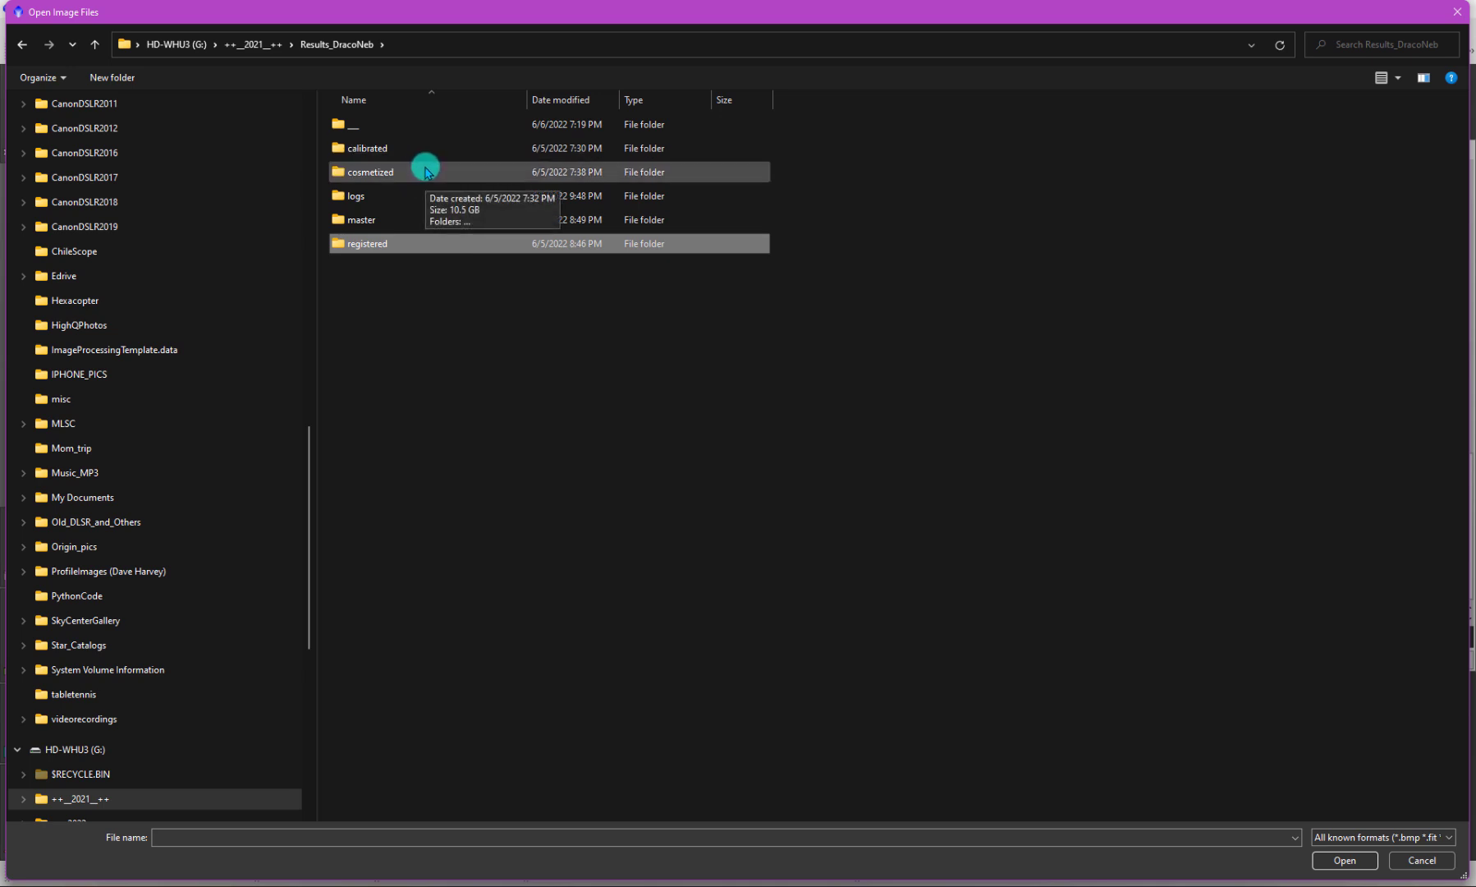
{"action": "mouse_move", "coordinate": [409, 248]}
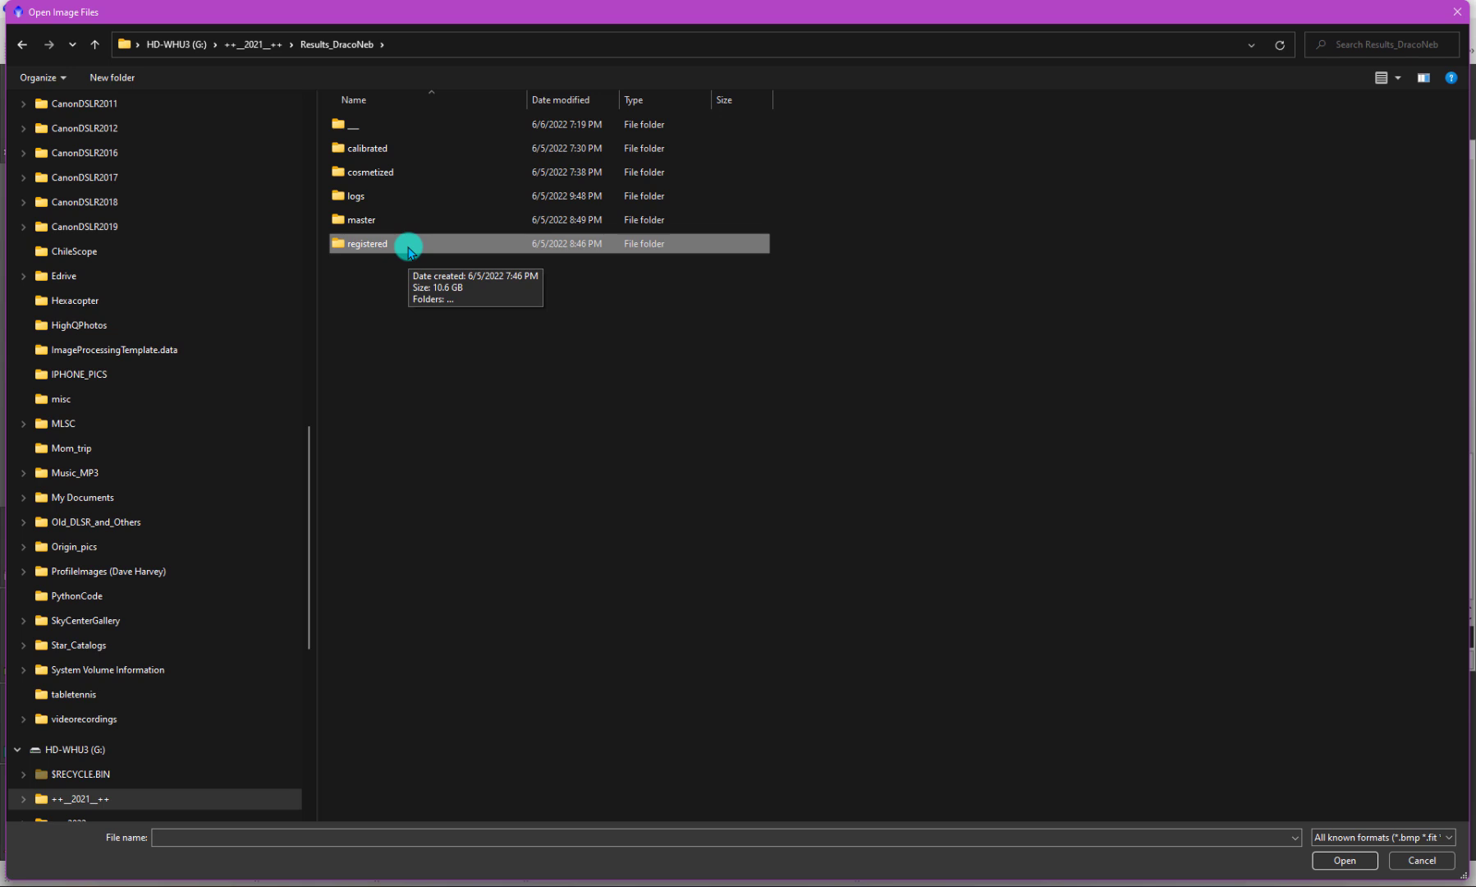
{"action": "left_click", "coordinate": [1412, 860]}
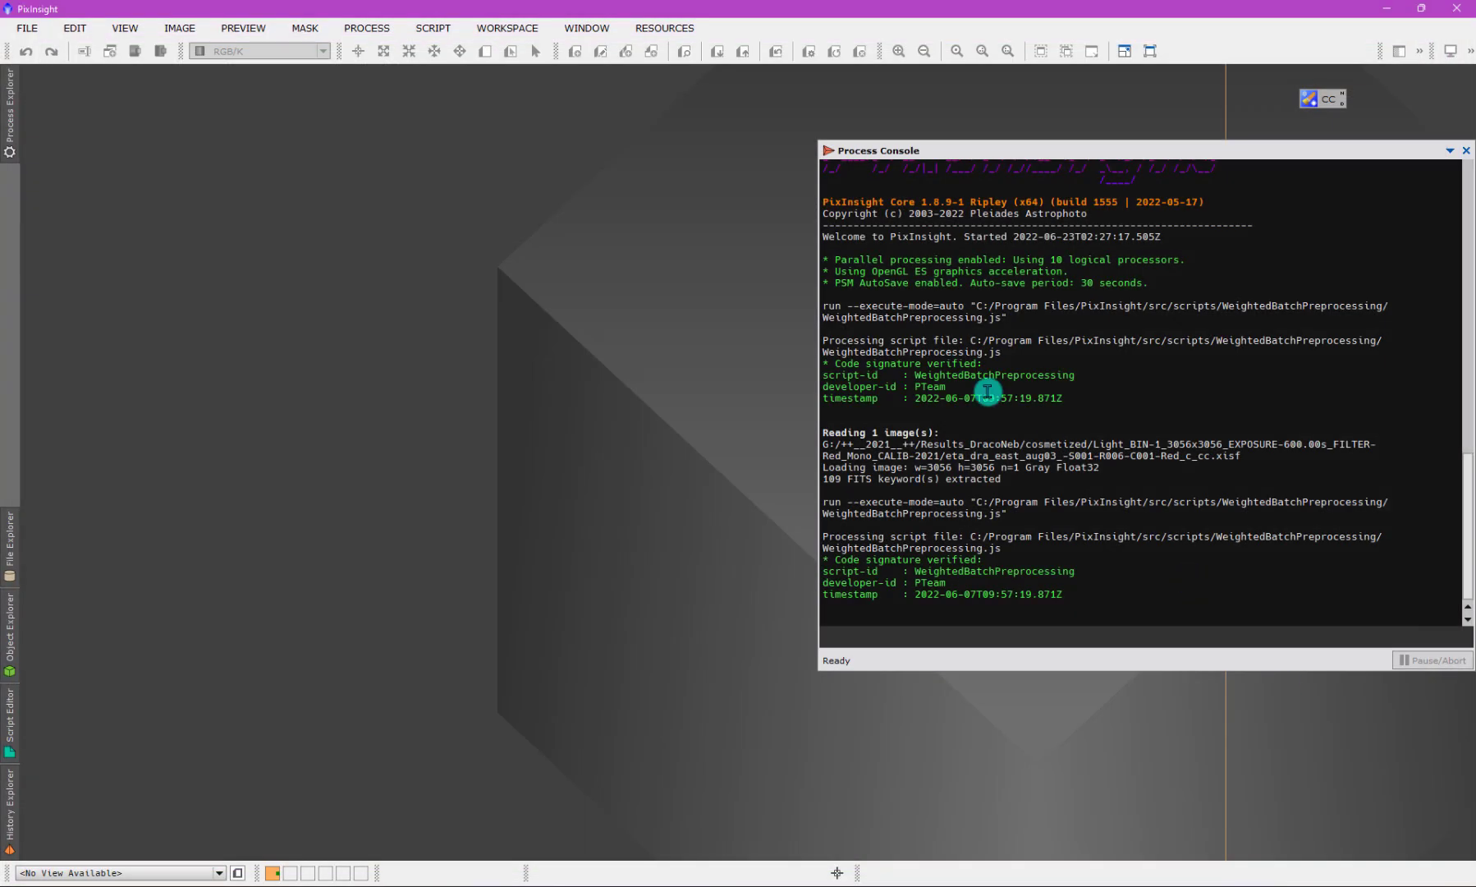
Step: Relaunch WeightedBatchPreprocessing from Script > Batch Processing and show its Lights page
{"action": "left_click", "coordinate": [392, 31]}
{"action": "mouse_move", "coordinate": [418, 30]}
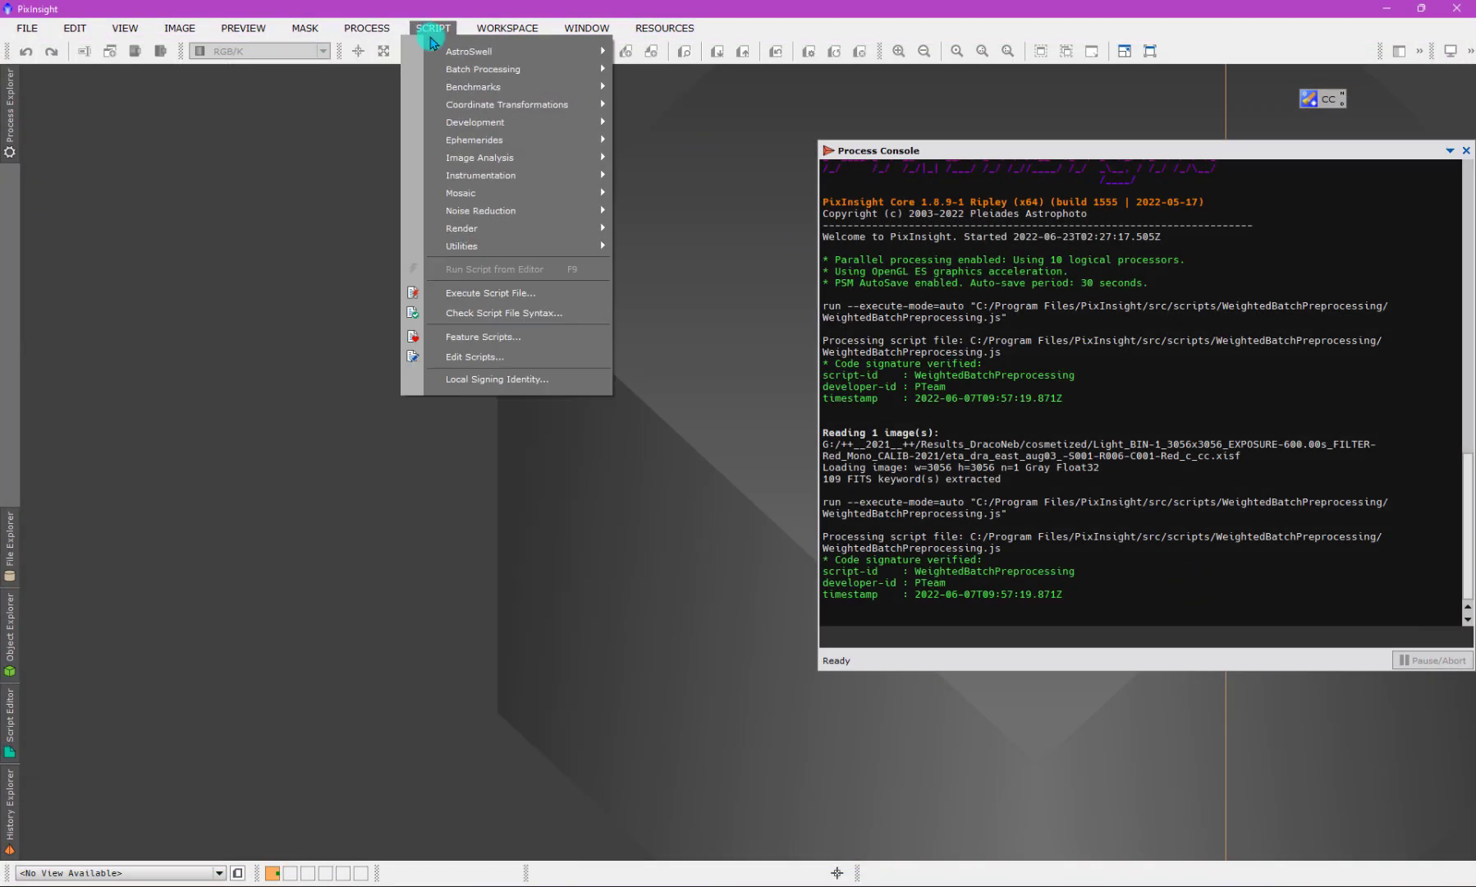
{"action": "mouse_move", "coordinate": [458, 69]}
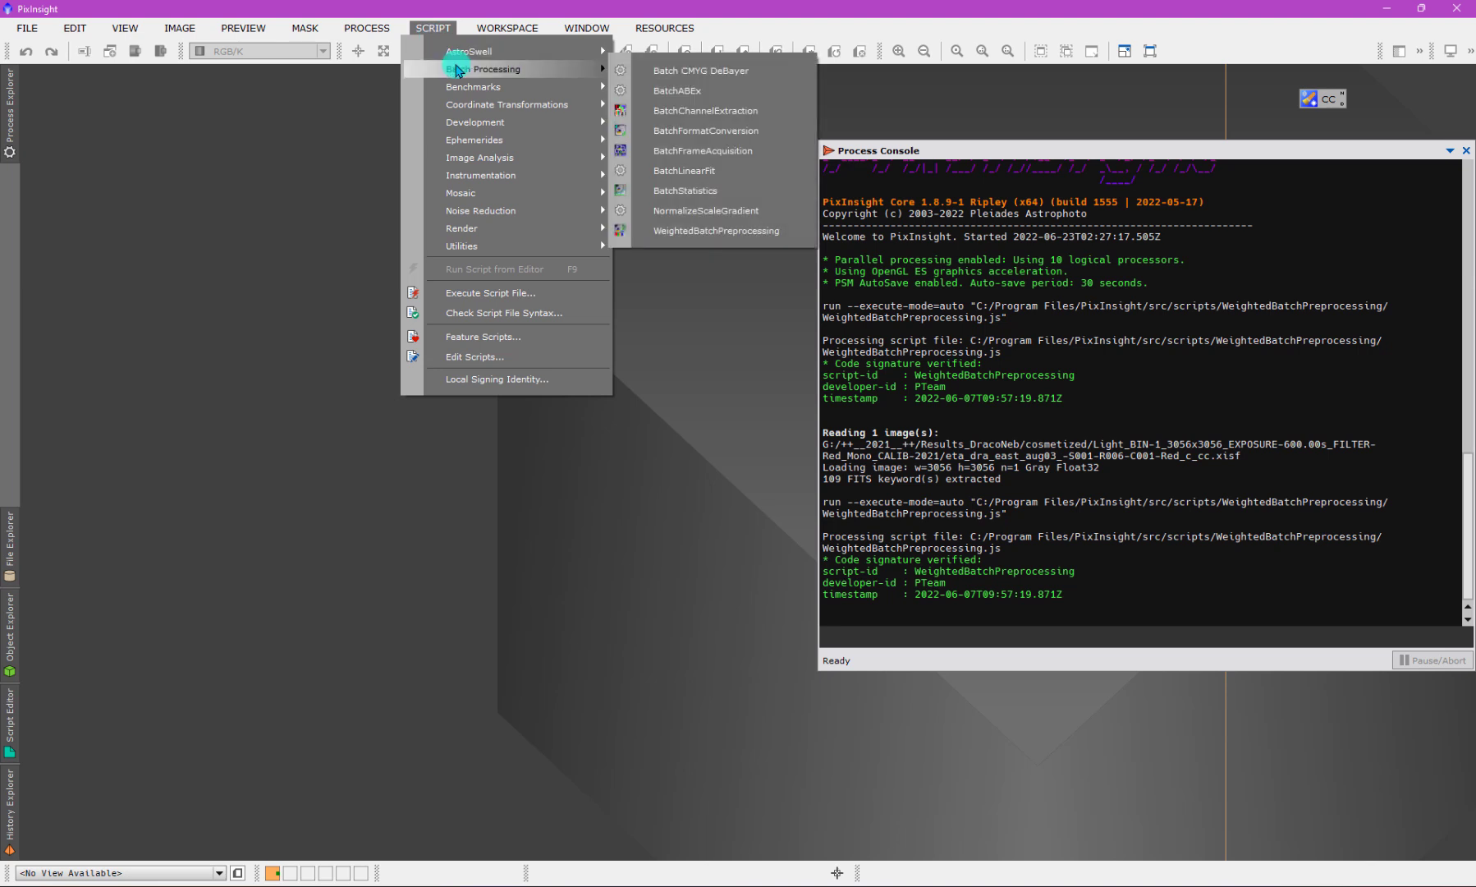
{"action": "left_click", "coordinate": [684, 230]}
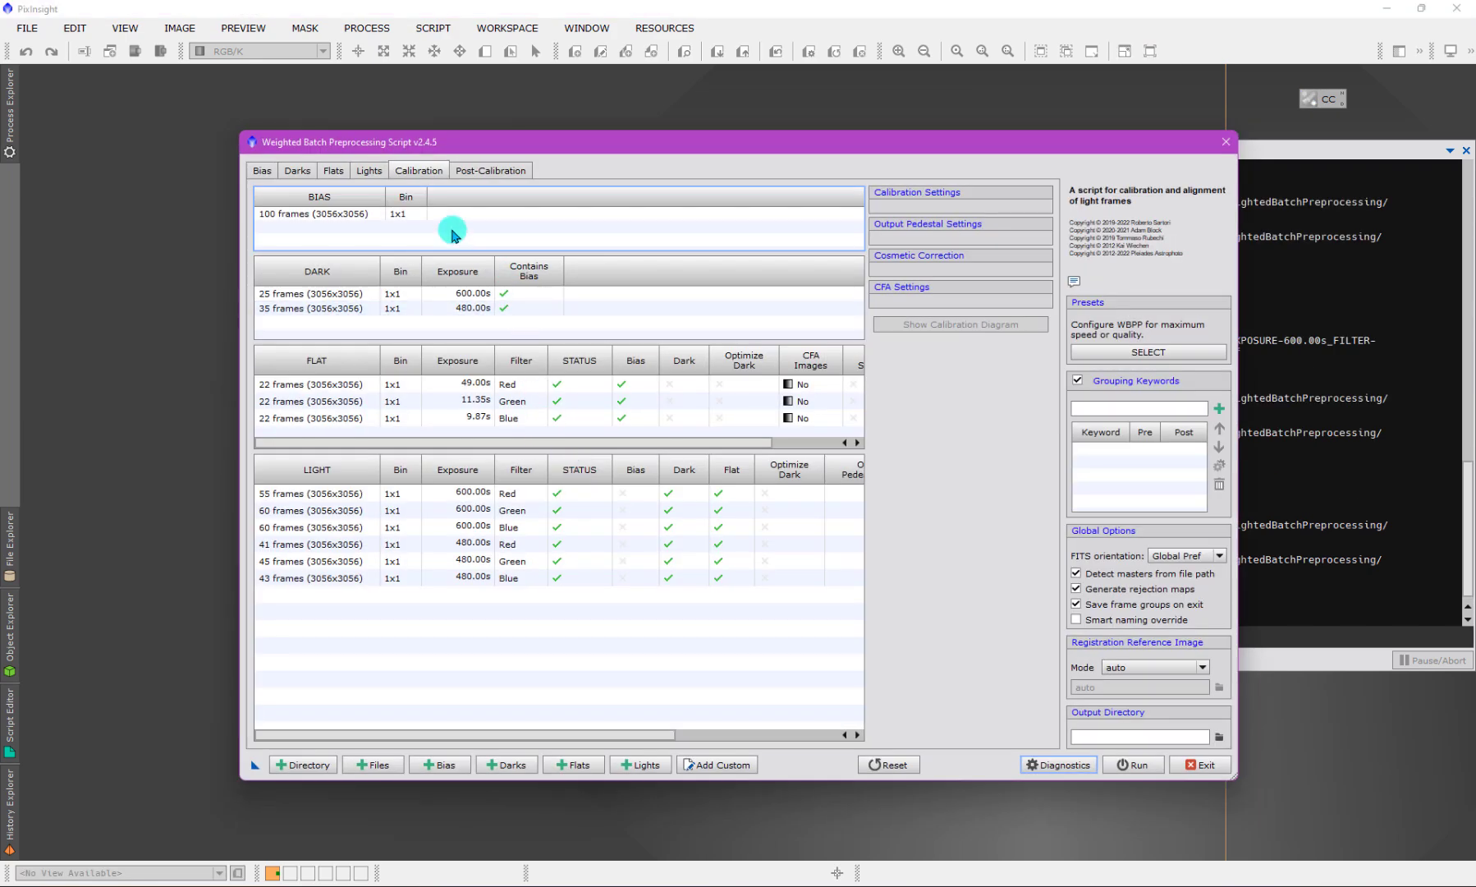
{"action": "left_click", "coordinate": [473, 170]}
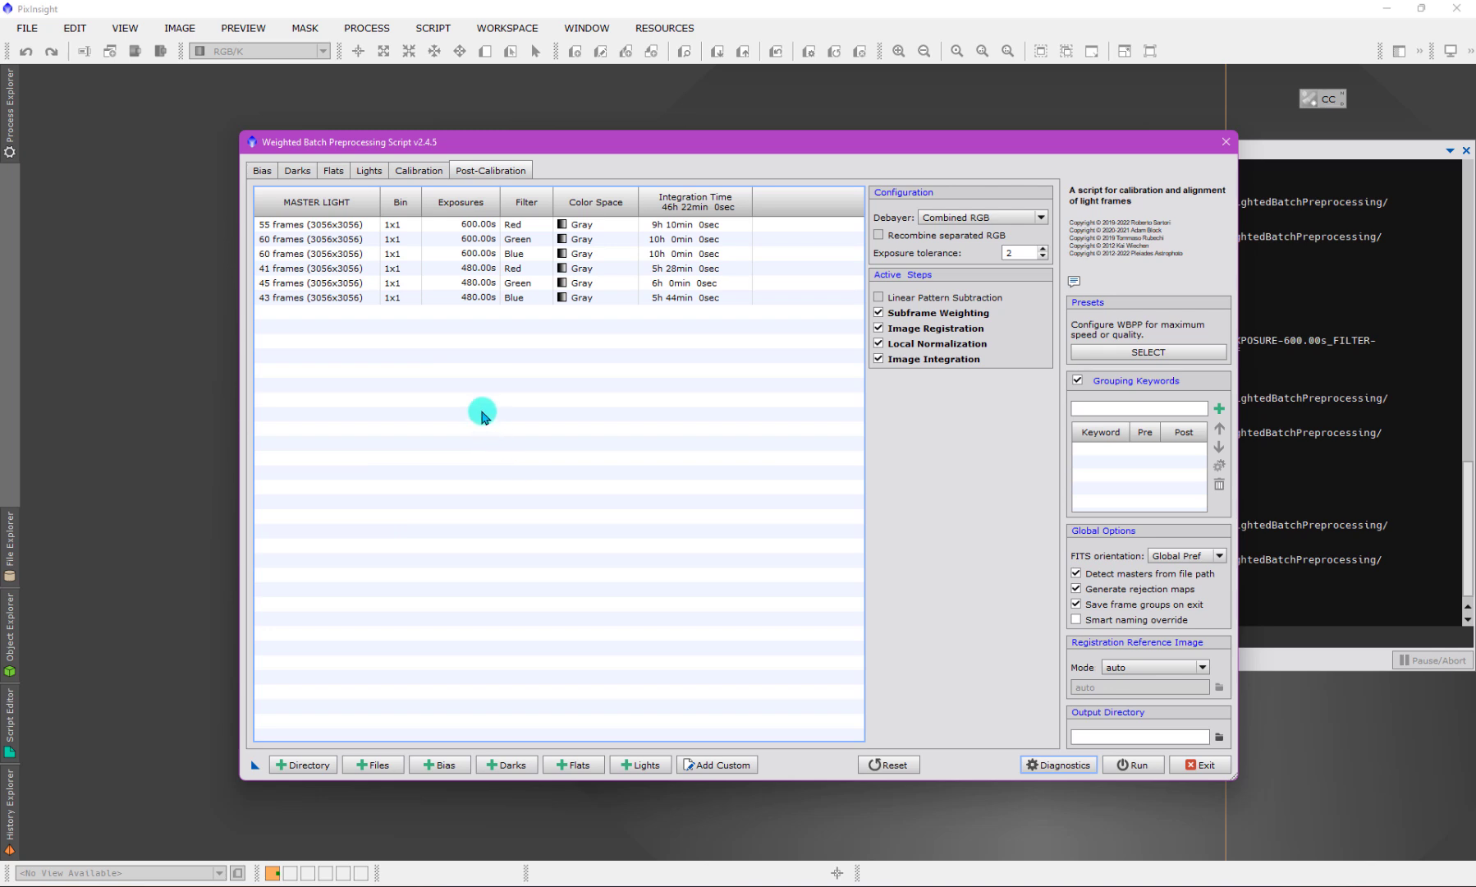
{"action": "left_click", "coordinate": [369, 170]}
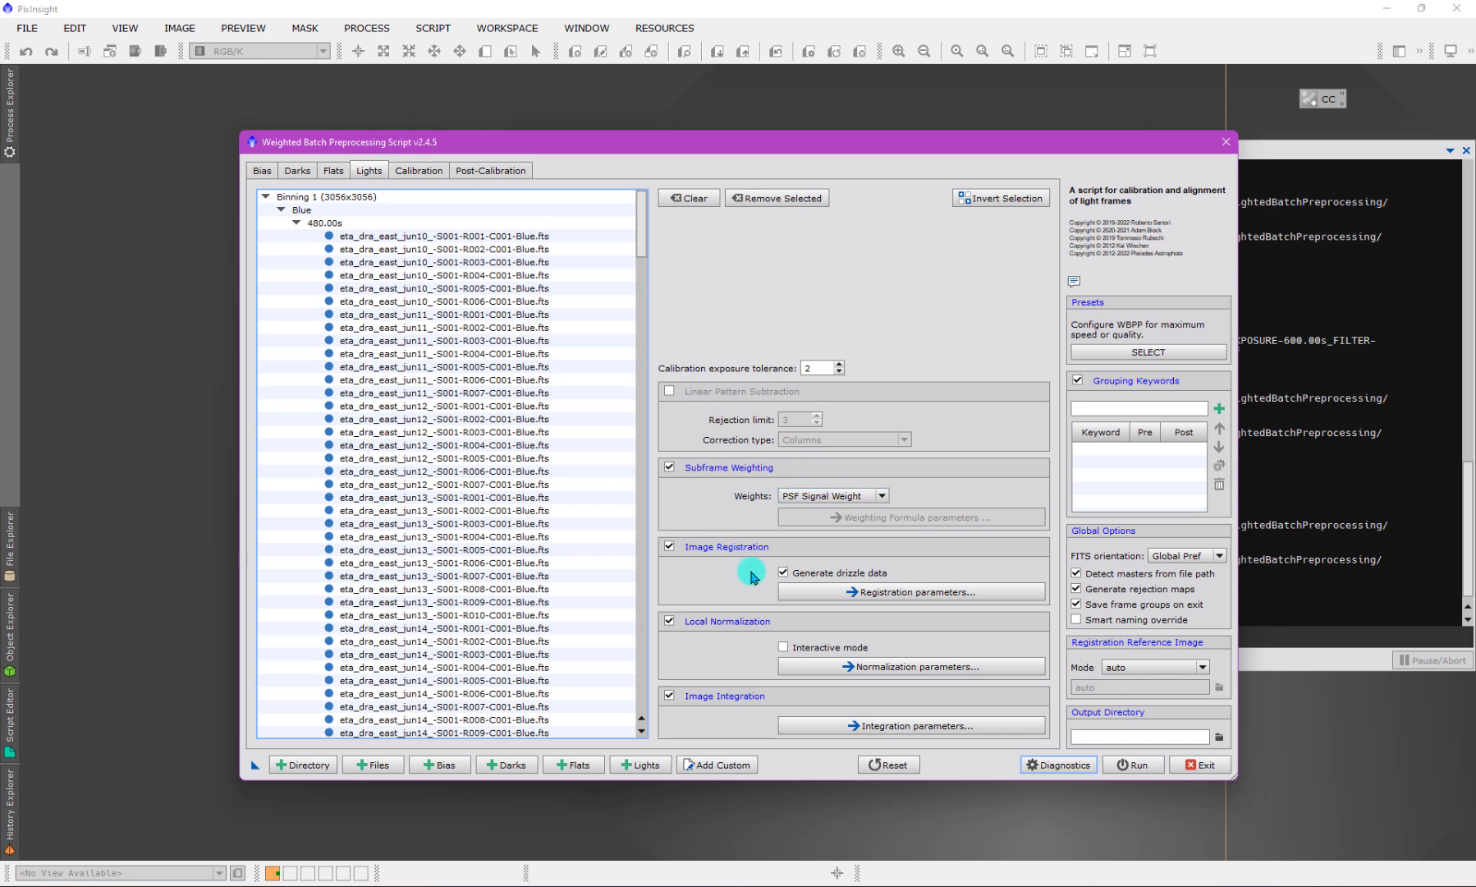
Step: Open the Image Registration parameters panel for the light frames
{"action": "left_click", "coordinate": [814, 588]}
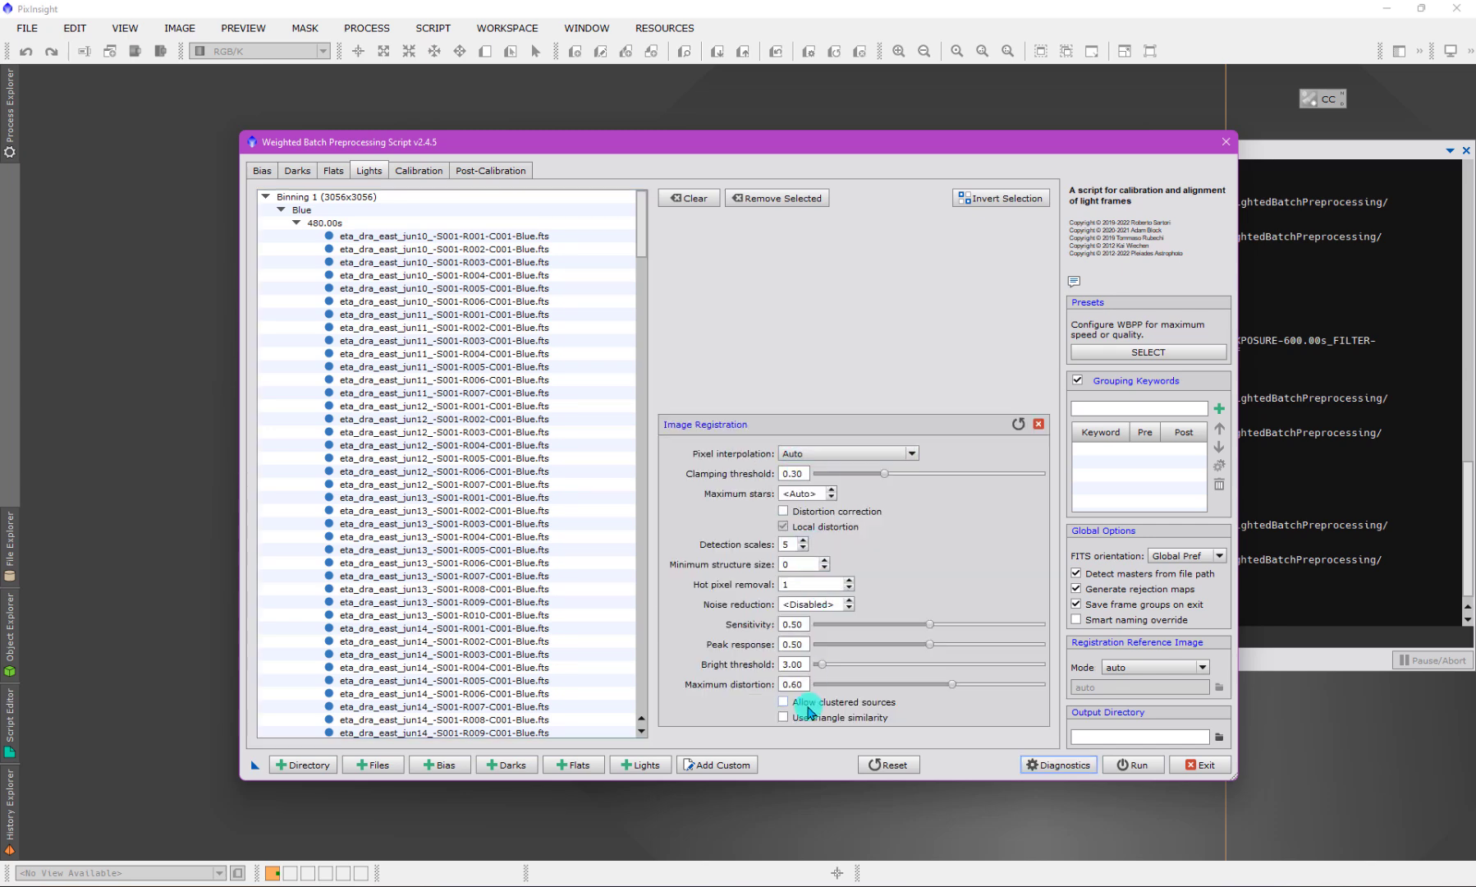